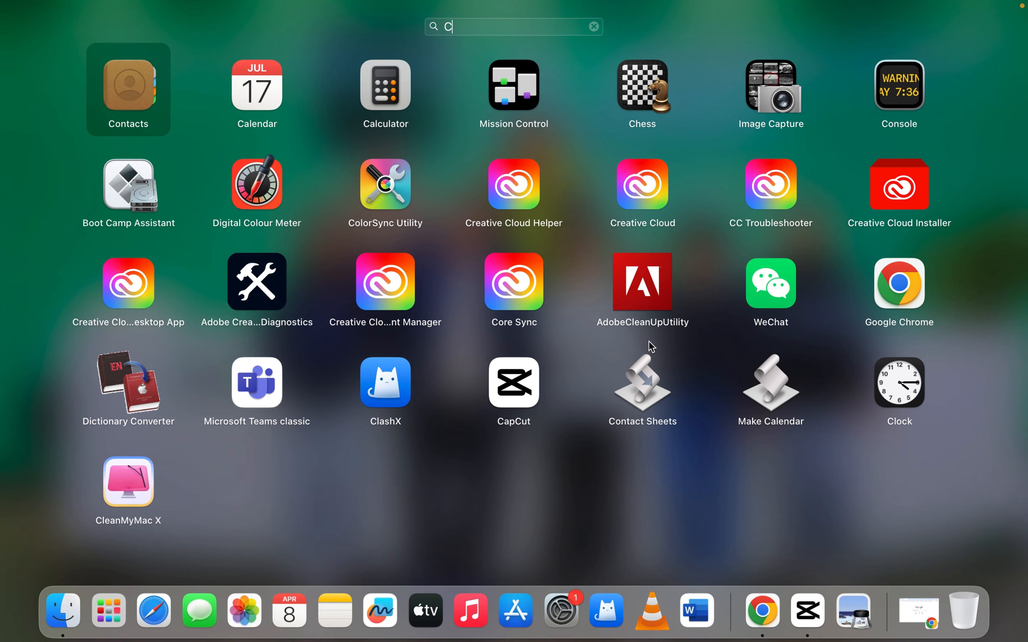
# Switch to CapCut and start a new video project
pyautogui.click(524, 376)
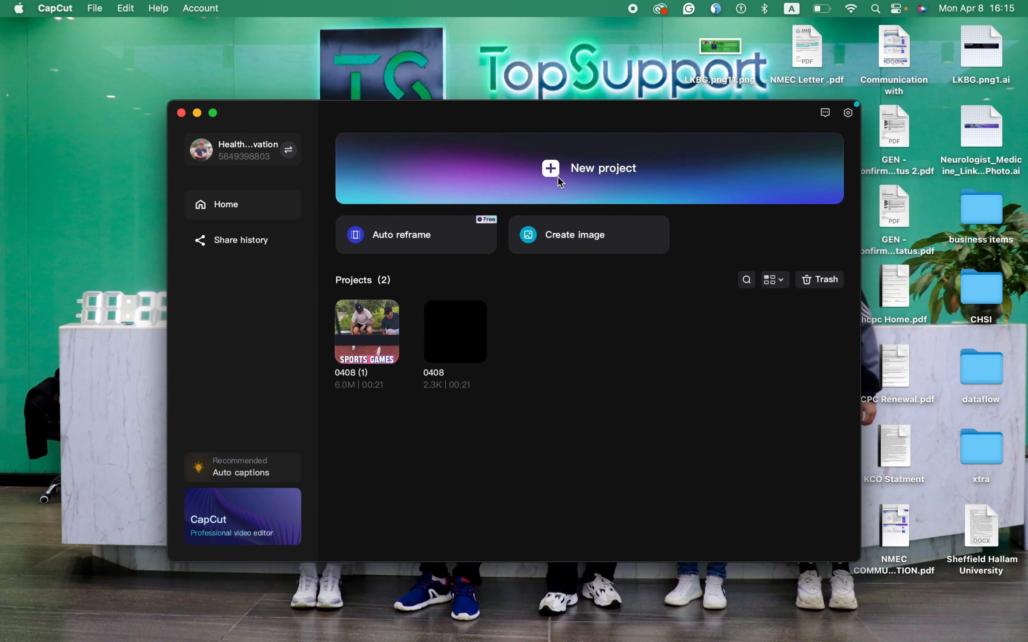
pyautogui.click(550, 169)
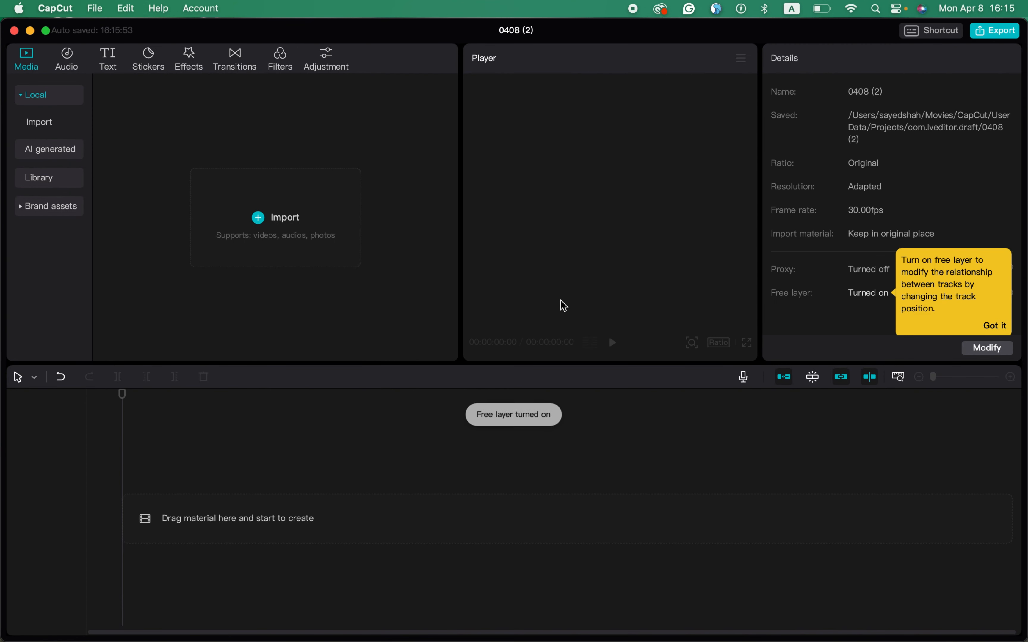
# Import the clip 20240406_180101.mp4 from the UNEDITED folder and place it on the timeline
pyautogui.click(263, 224)
pyautogui.scroll(-2, 503, 376)
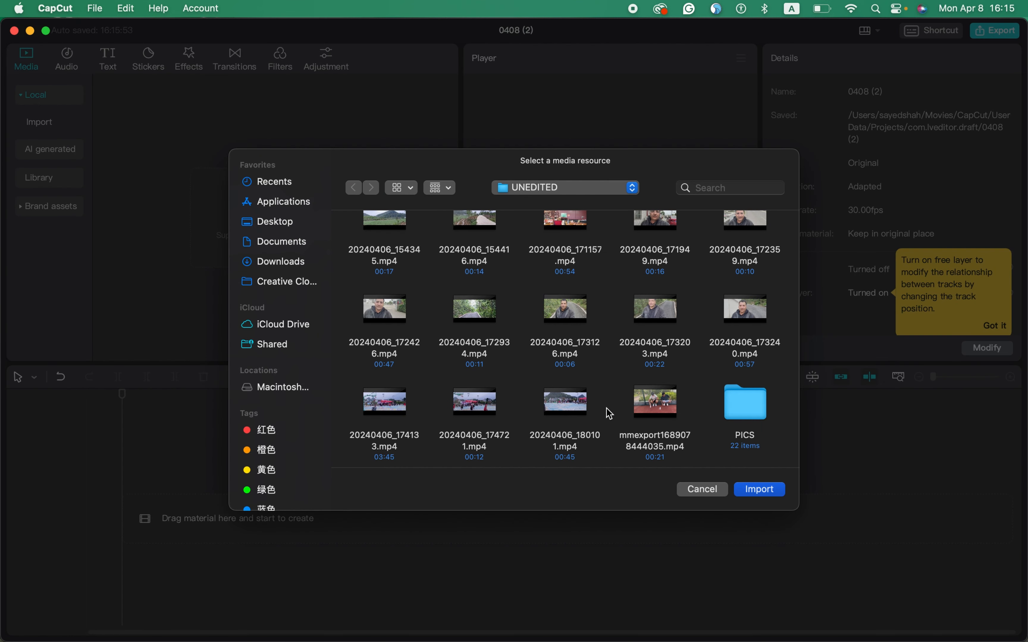
pyautogui.doubleClick(565, 402)
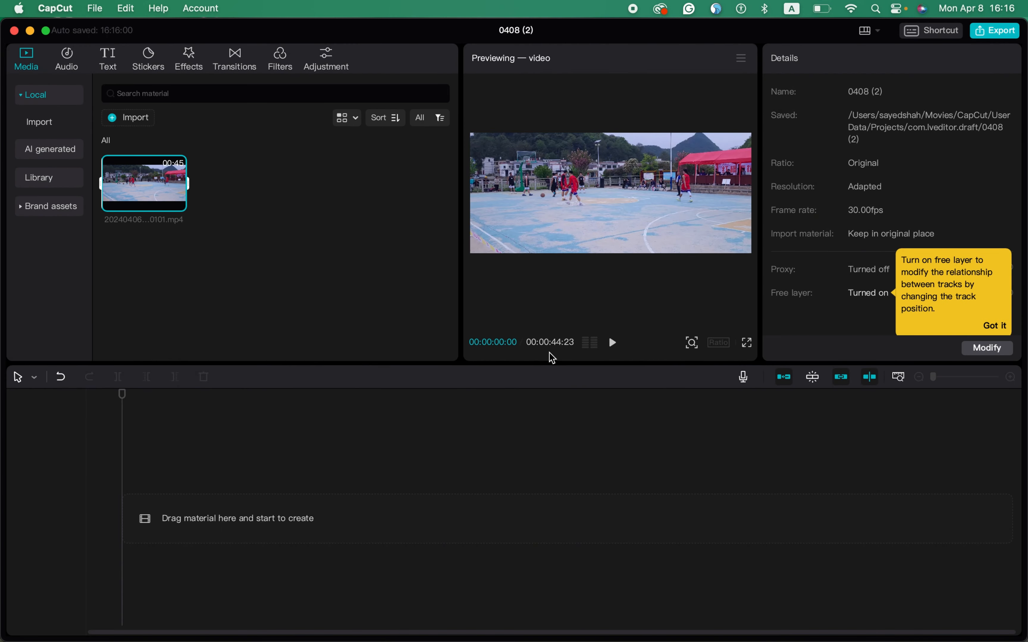
pyautogui.moveTo(157, 198); pyautogui.dragTo(102, 514)
# Open the cover selection for the video and choose a frame from around the middle of the available strip
pyautogui.click(104, 521)
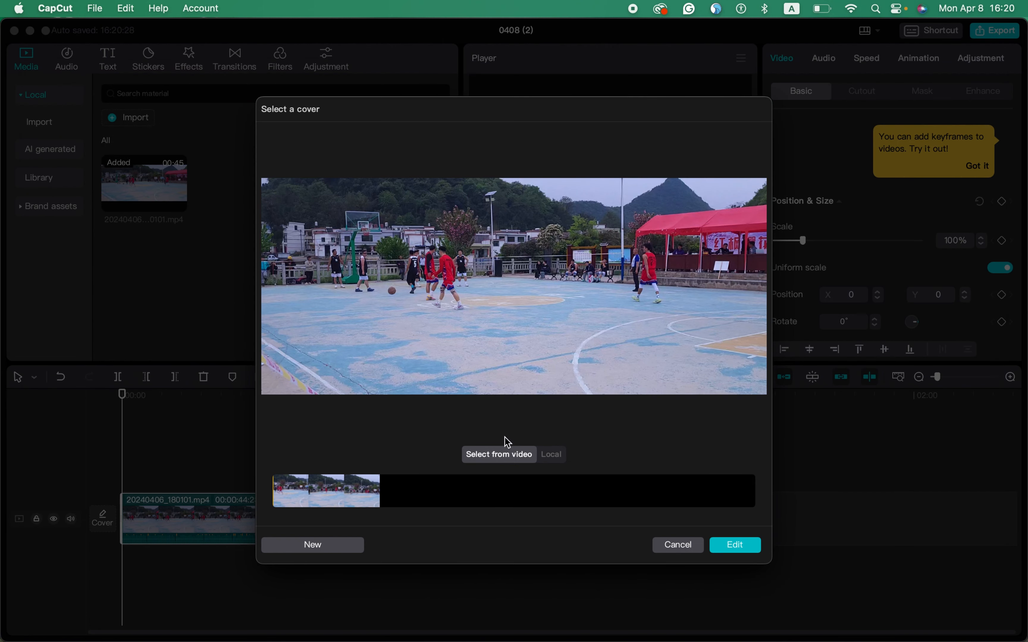
pyautogui.click(425, 484)
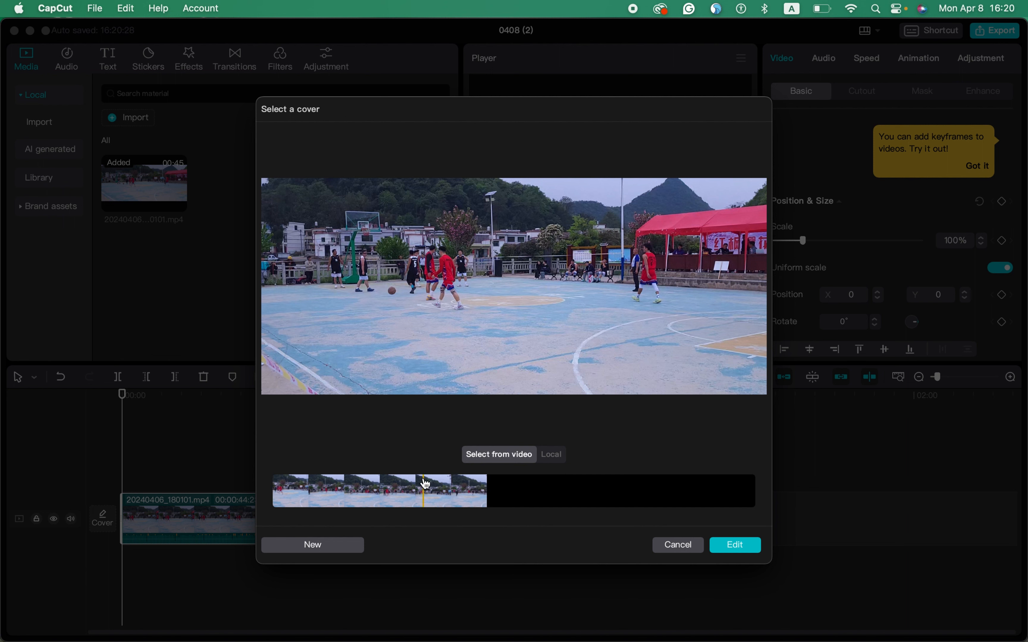
pyautogui.click(473, 489)
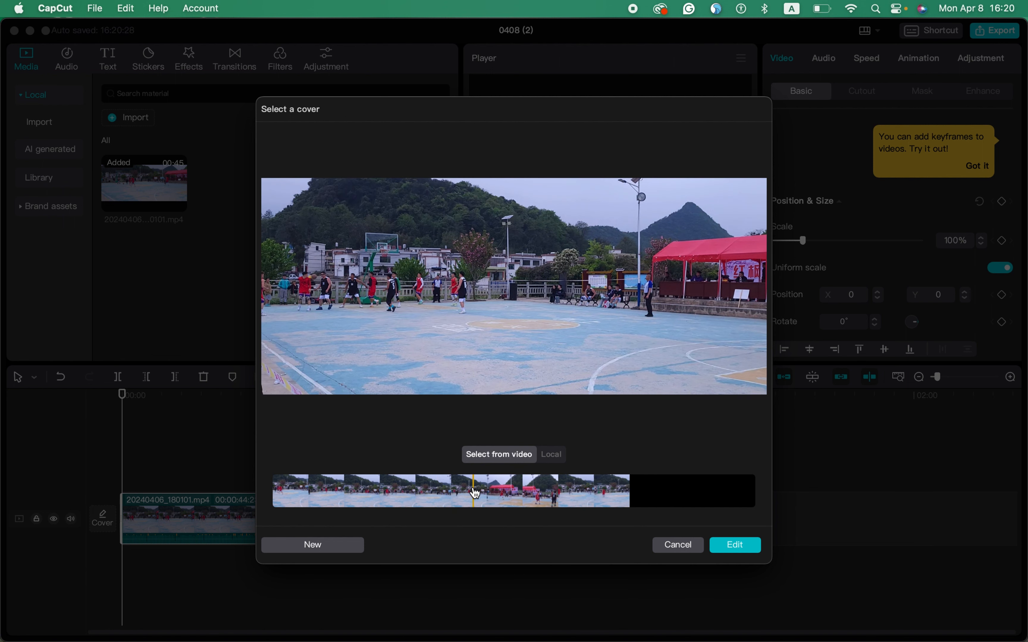
# Use the local NO BG screenshot of the kneeling person in a red shirt as the cover image and open it for editing
pyautogui.click(555, 456)
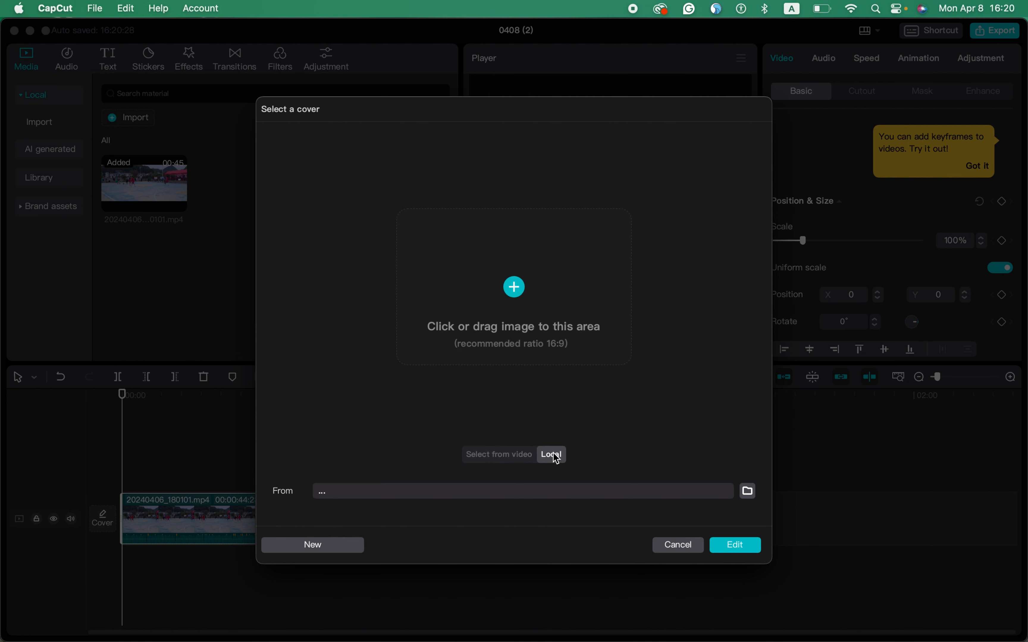
pyautogui.click(512, 291)
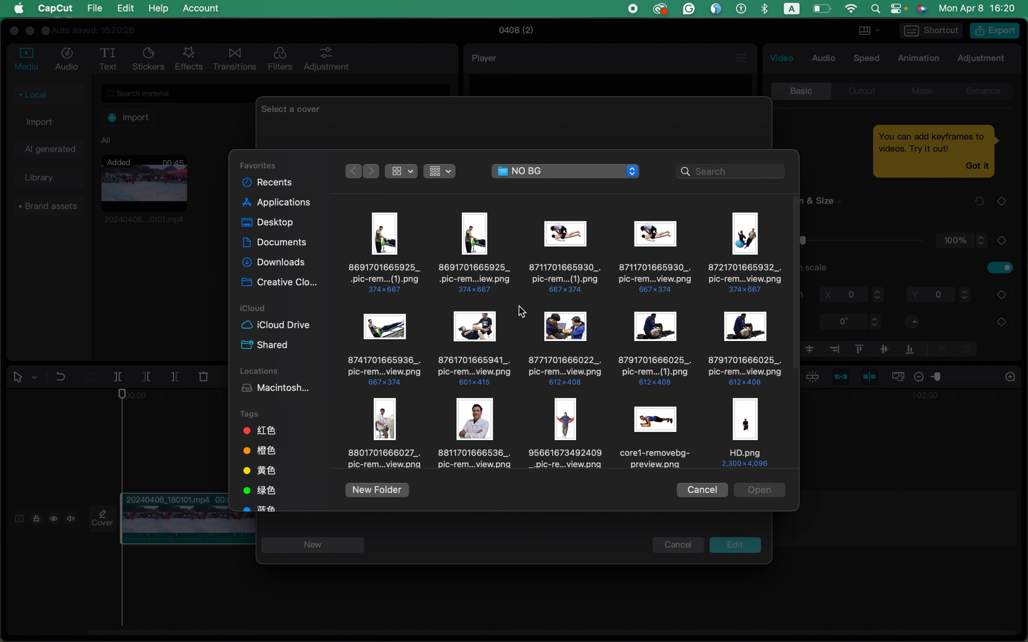
pyautogui.scroll(-5, 521, 312)
pyautogui.scroll(-3, 522, 311)
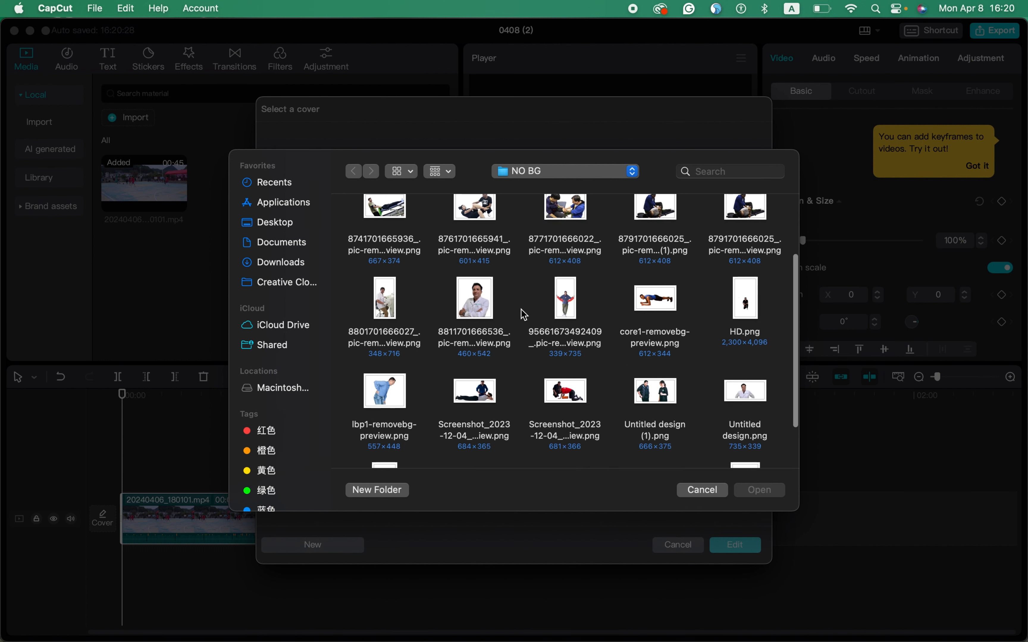
pyautogui.doubleClick(565, 390)
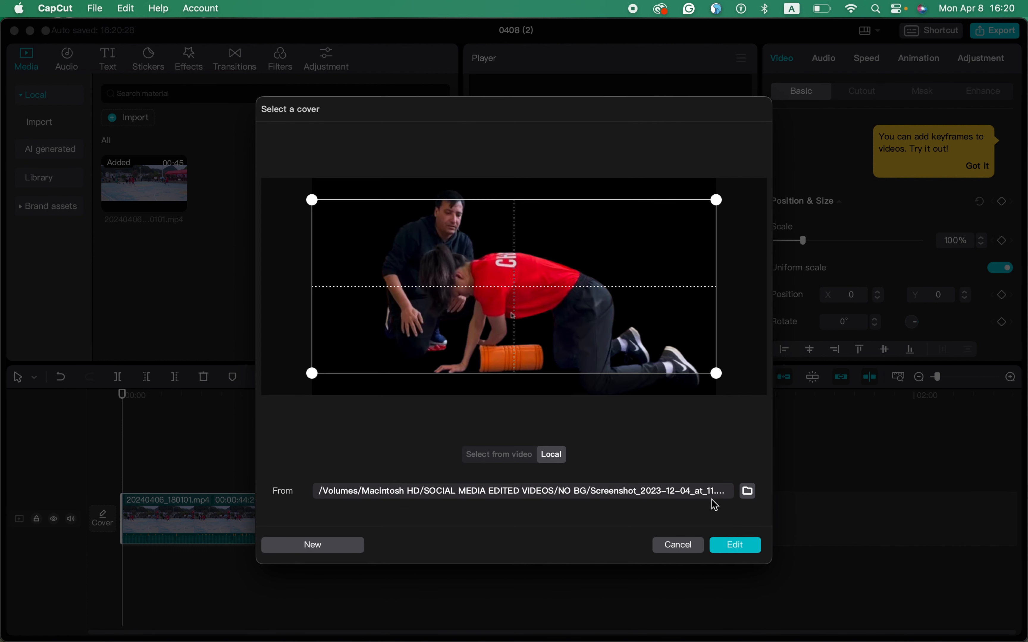
pyautogui.click(741, 547)
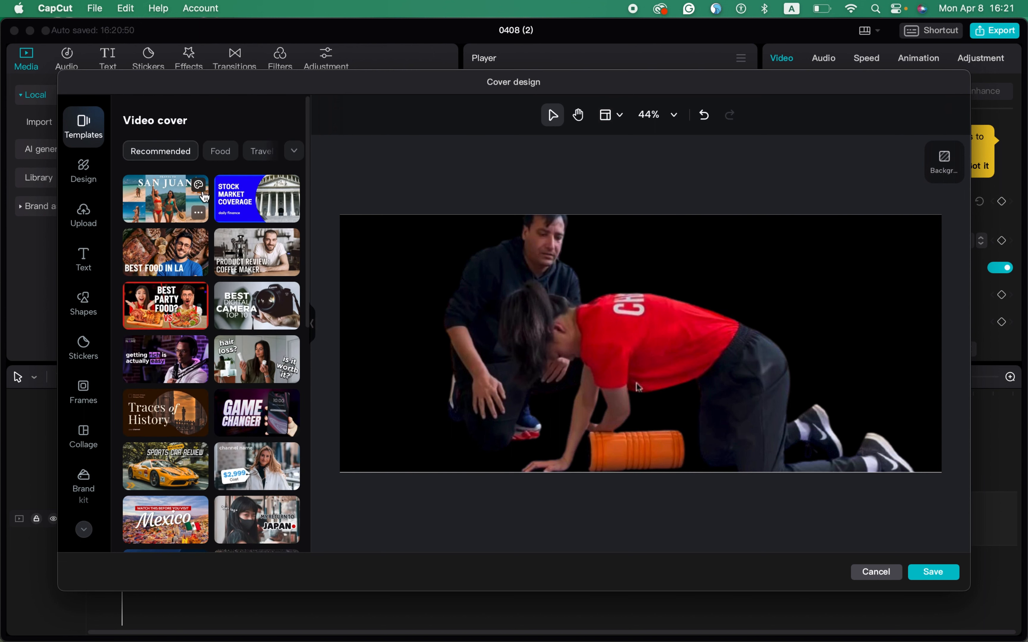
# Filter the video cover templates to the Sports category and browse down to the Breaking Record and Breaking All Limits designs
pyautogui.click(293, 152)
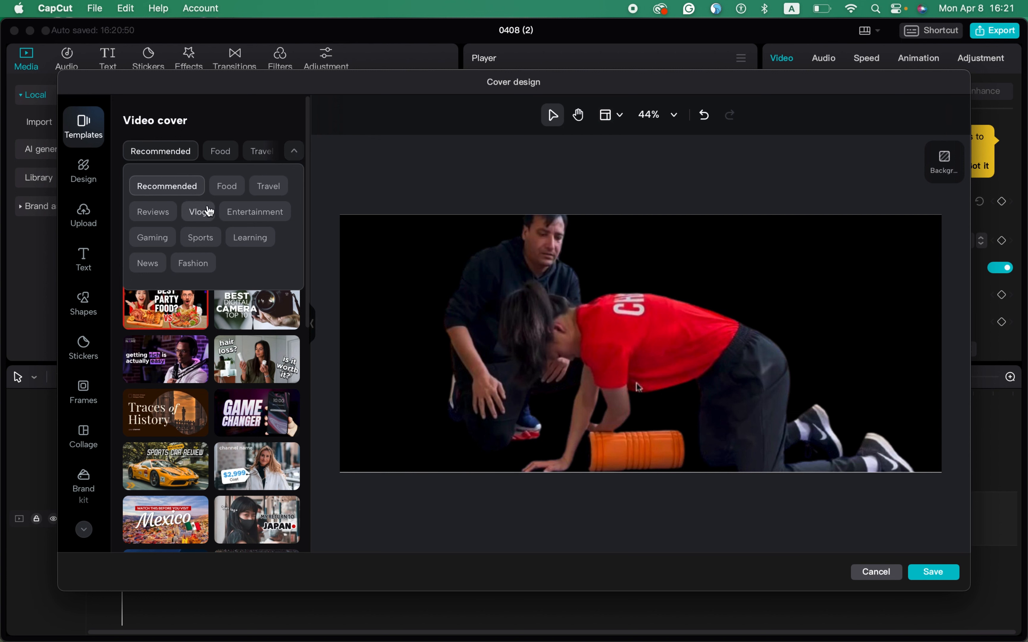
pyautogui.click(207, 236)
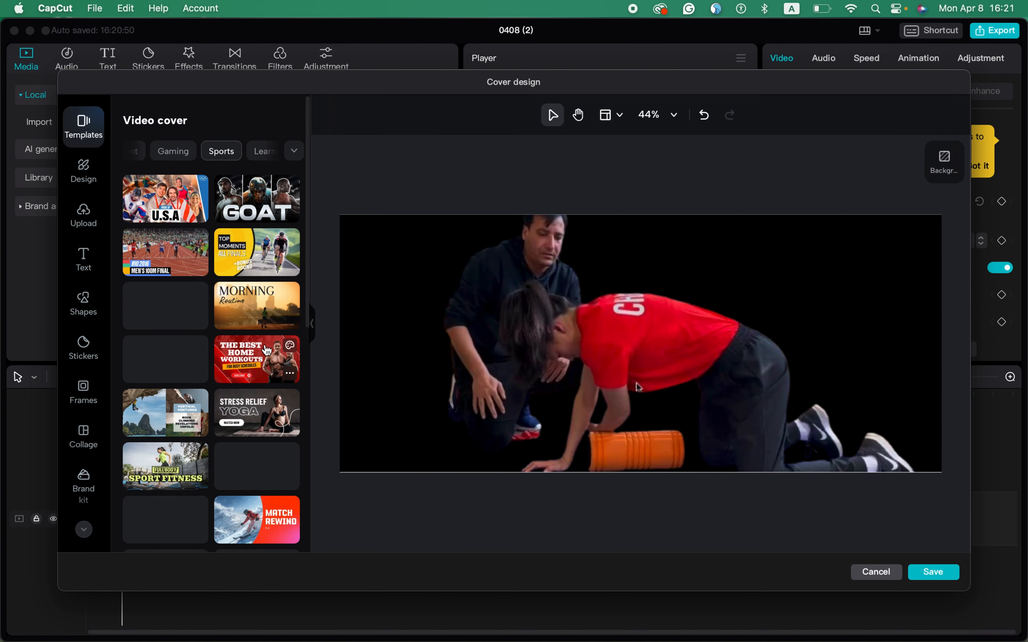
pyautogui.scroll(-2, 259, 289)
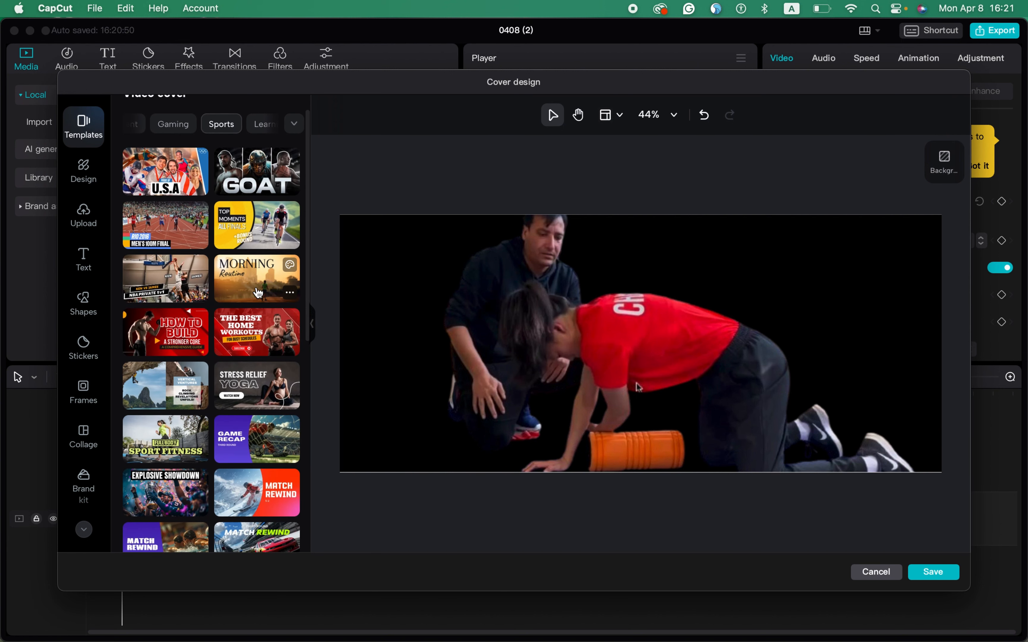
pyautogui.scroll(-10, 259, 293)
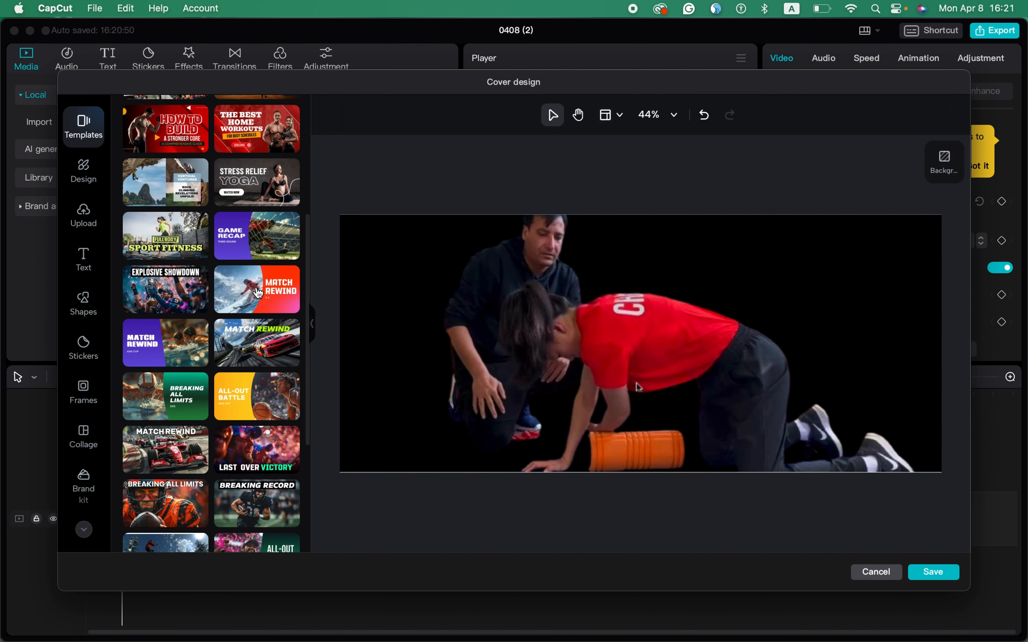
pyautogui.scroll(-6, 248, 293)
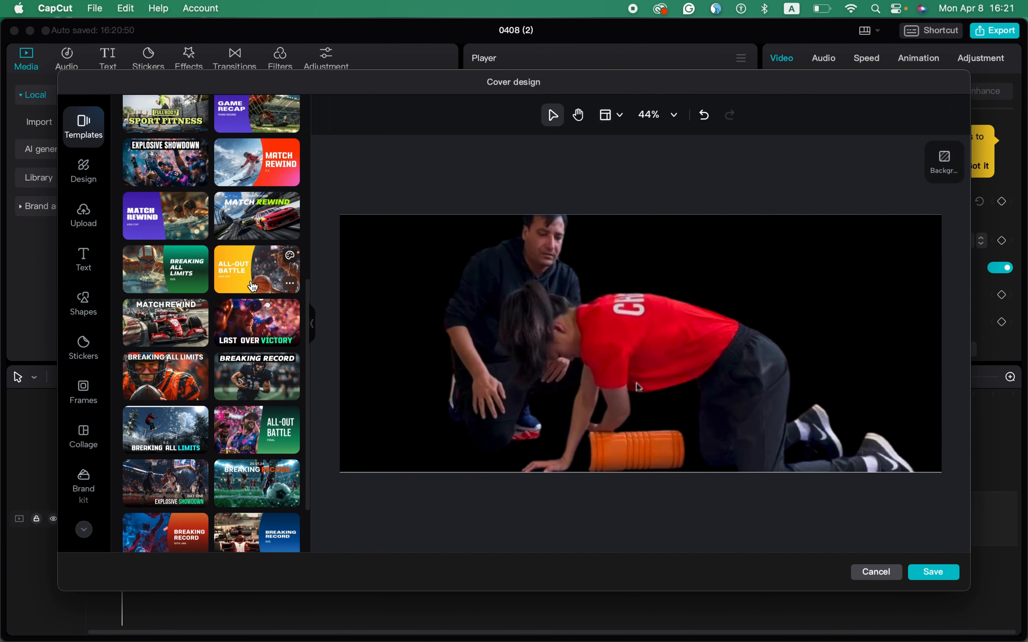
# Apply the football Breaking Record template to the cover and try adding a background style to its title text
pyautogui.click(255, 381)
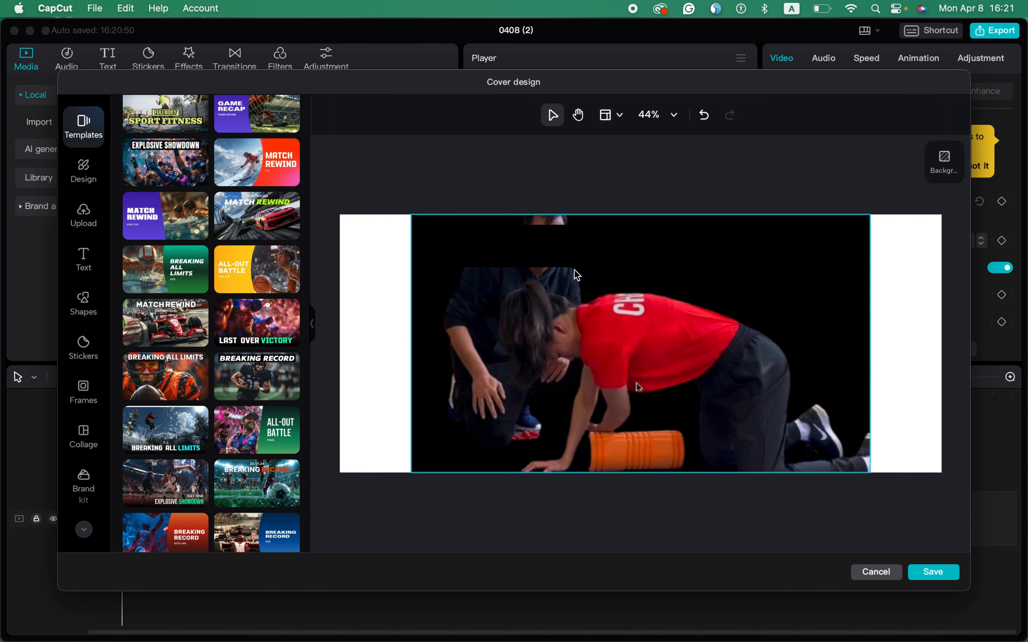
pyautogui.click(574, 254)
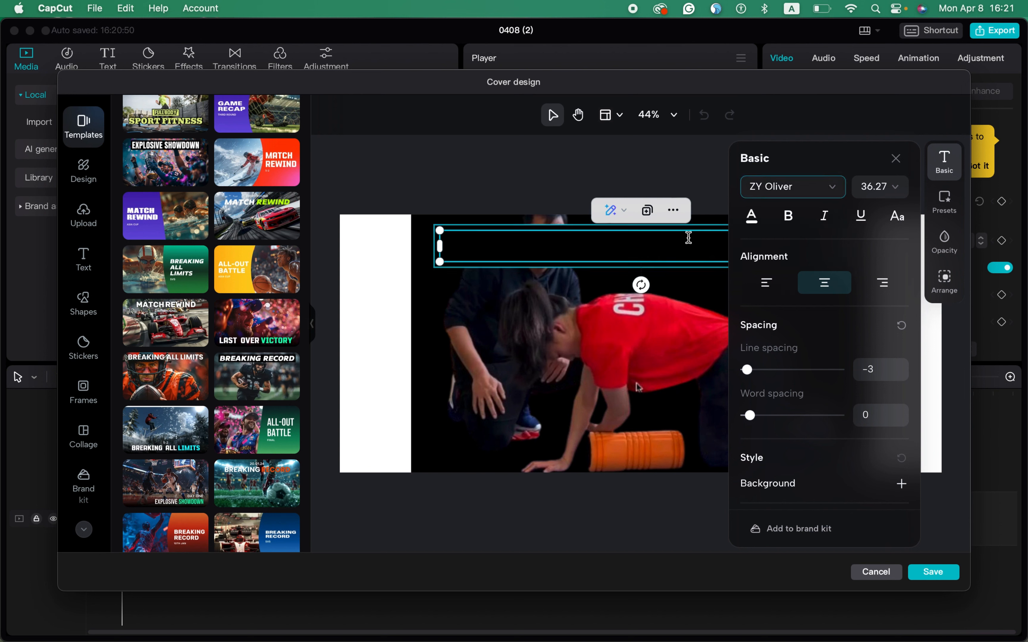
pyautogui.click(896, 160)
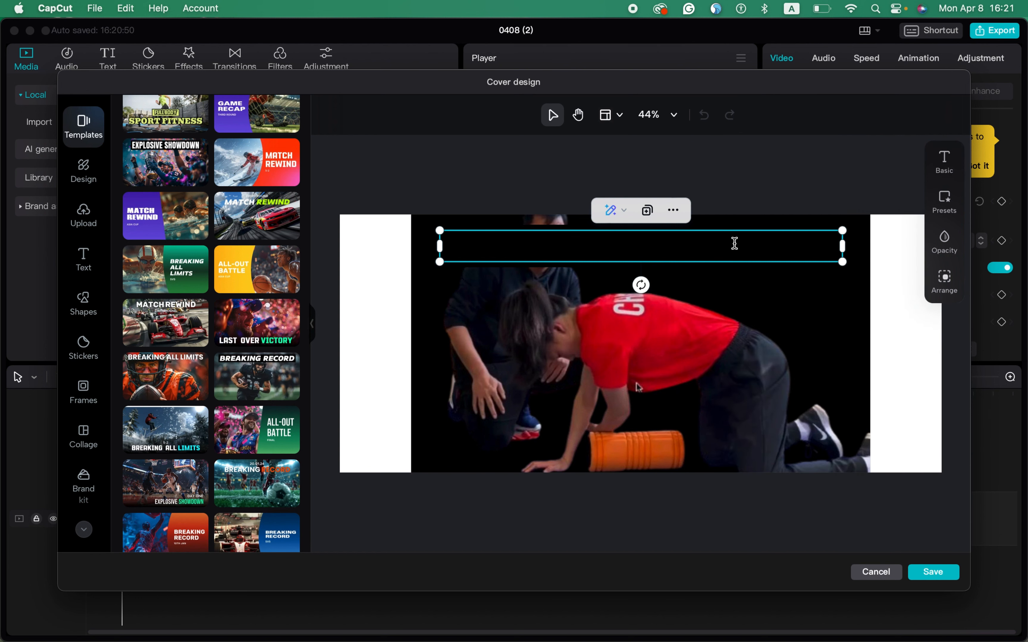
pyautogui.click(944, 164)
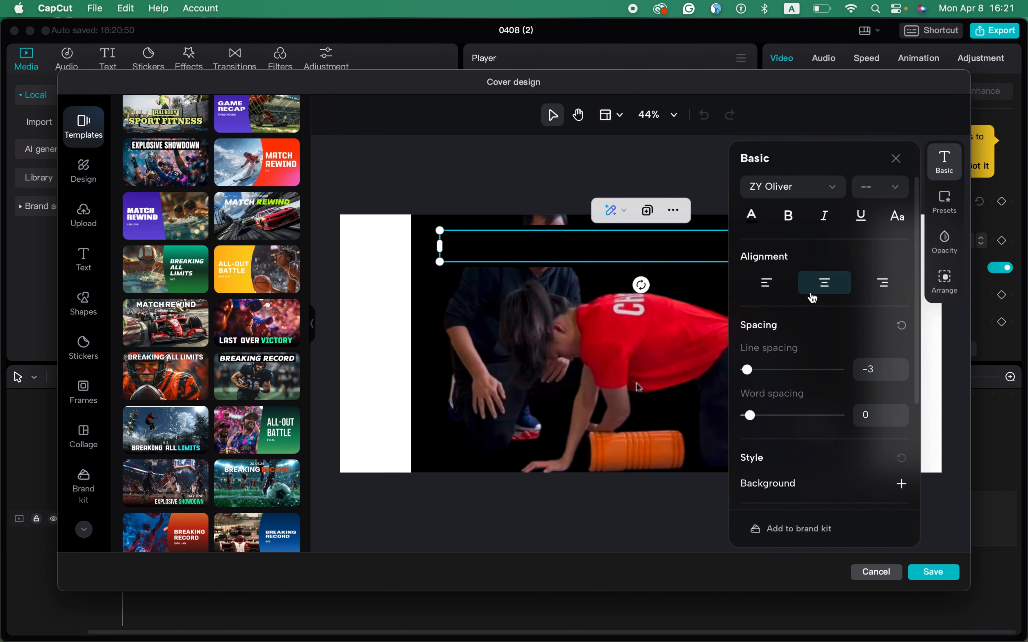
pyautogui.scroll(-3, 783, 392)
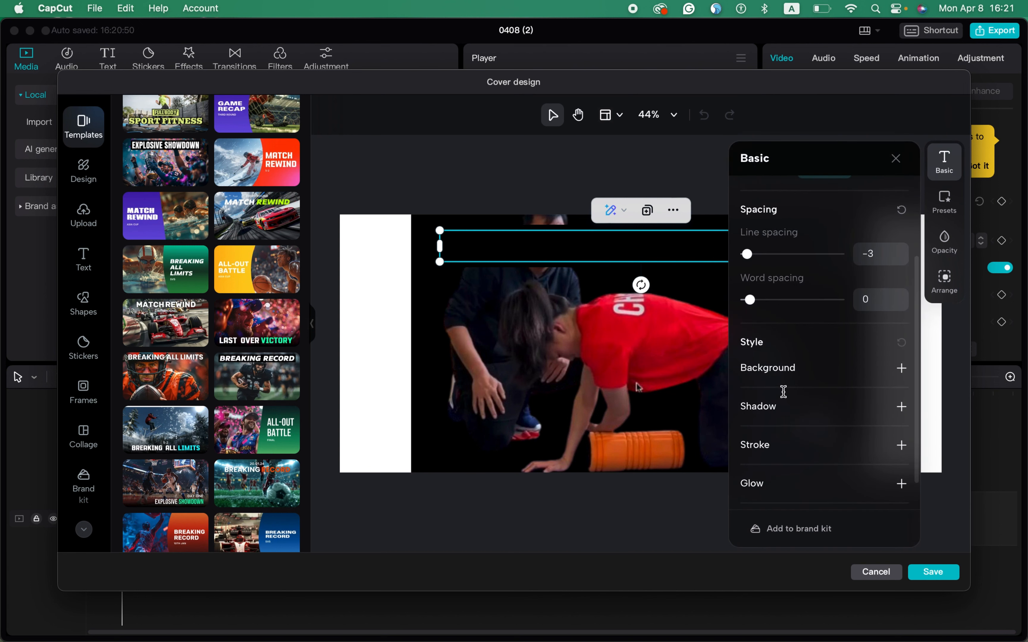
pyautogui.click(902, 370)
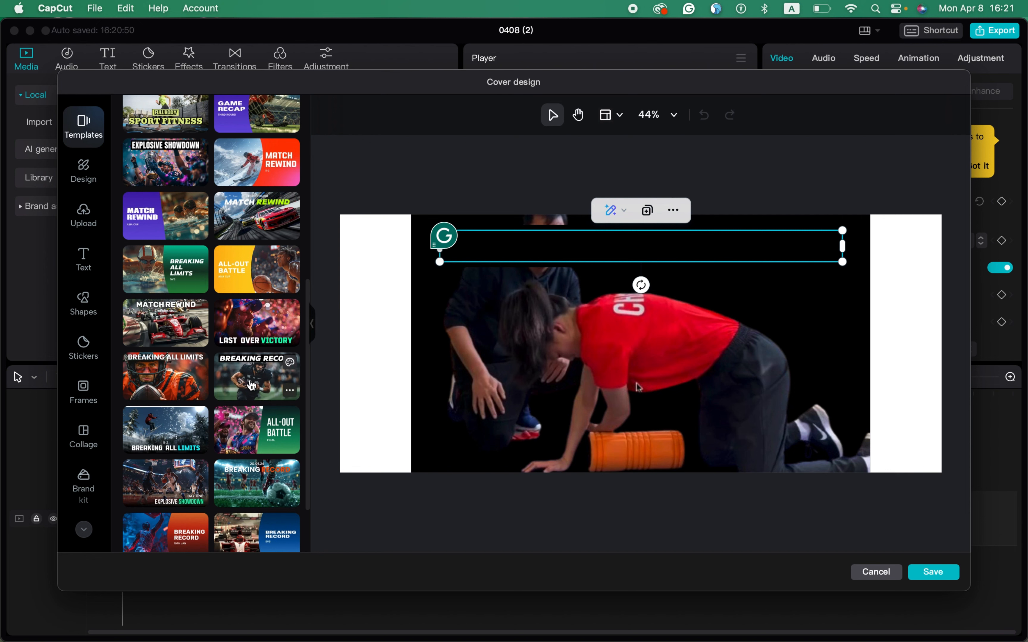
# Apply the Breaking All Limits template to the cover and select its whole title text for editing
pyautogui.click(174, 379)
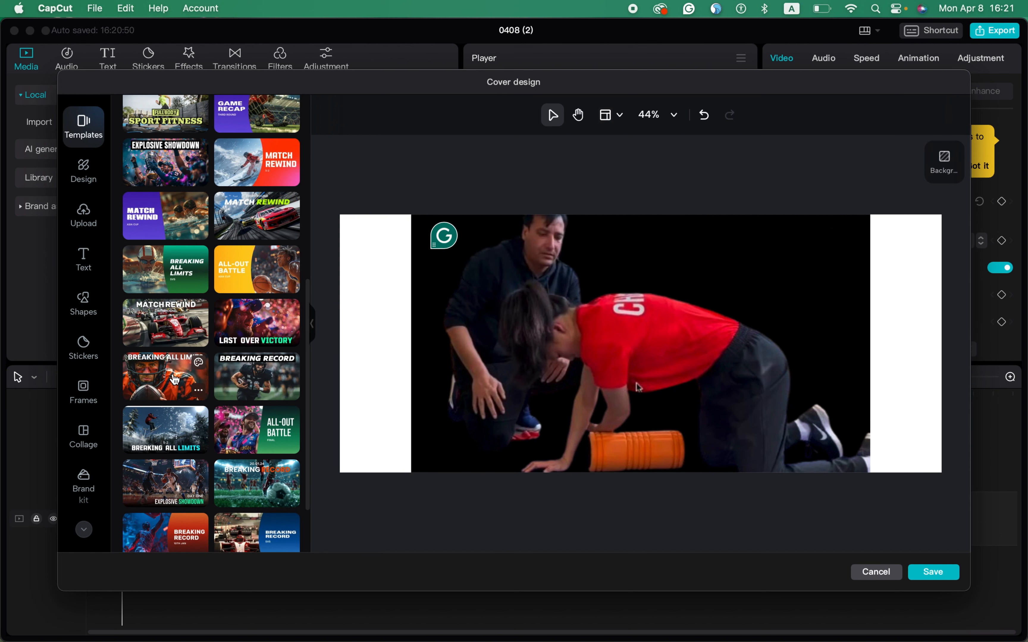
pyautogui.click(582, 242)
pyautogui.doubleClick(582, 242)
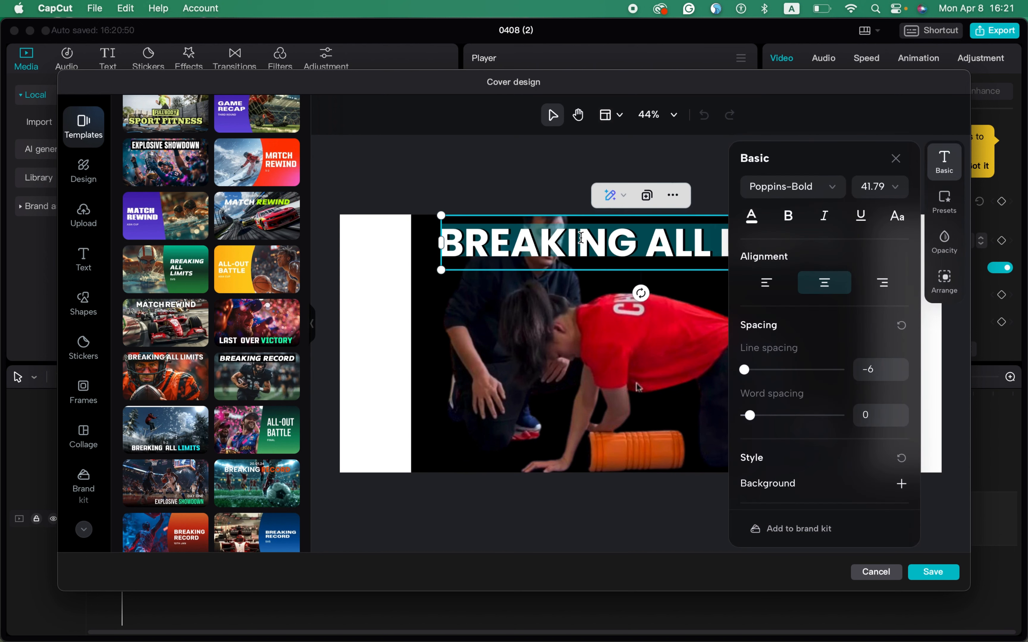
pyautogui.write('C')
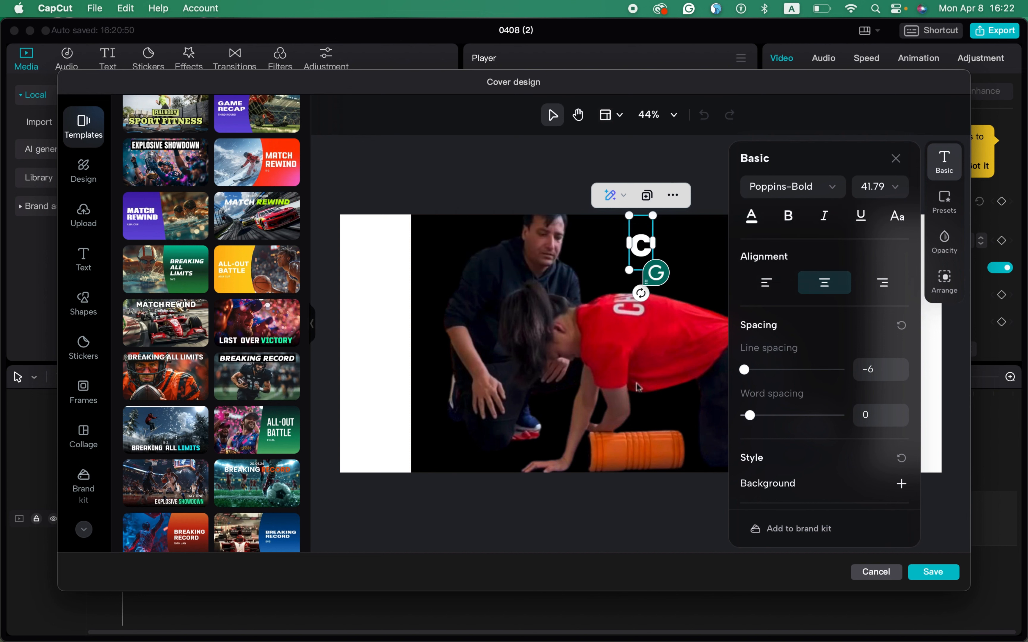
pyautogui.write('ORE T')
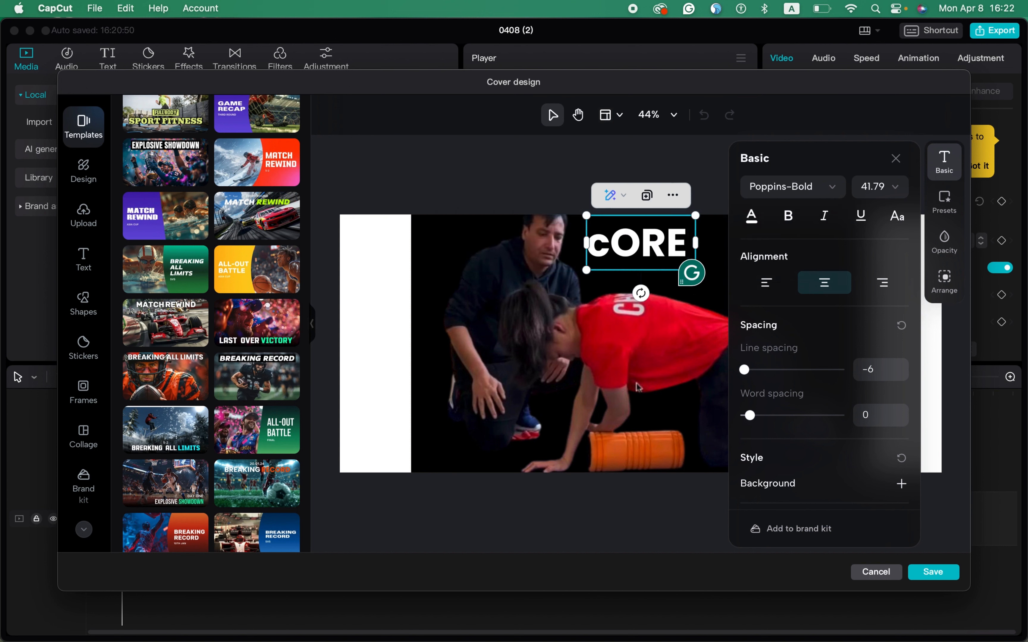
pyautogui.press('BackSpace')
pyautogui.press('BackSpace')
pyautogui.press('BackSpace')
pyautogui.press('BackSpace')
pyautogui.press('BackSpace')
pyautogui.press('BackSpace')
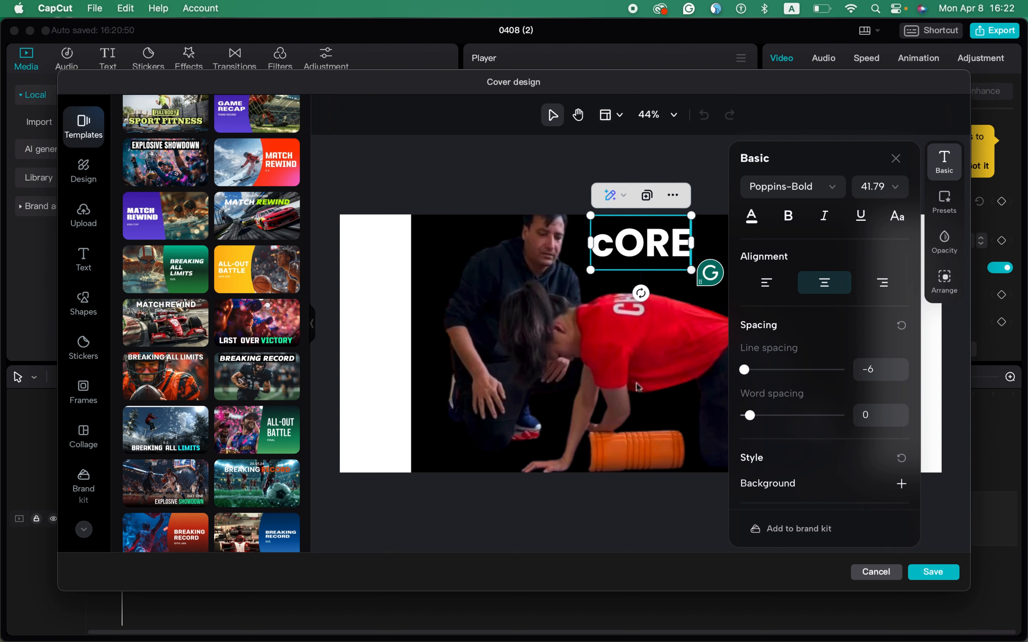
# Enter "Core training" as the cover's title text
pyautogui.write('C')
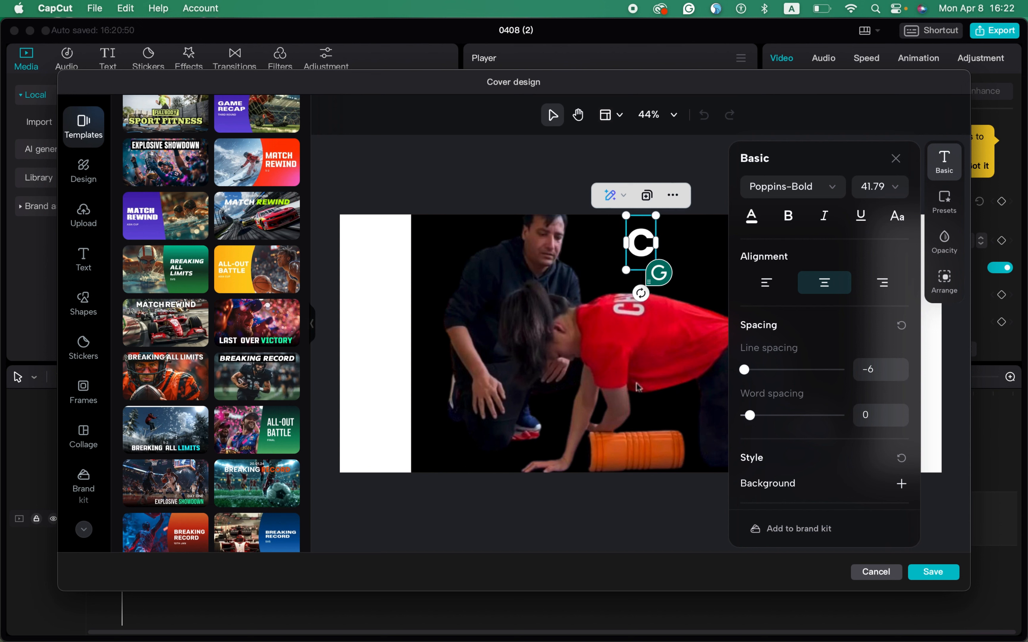
pyautogui.write('ore traini')
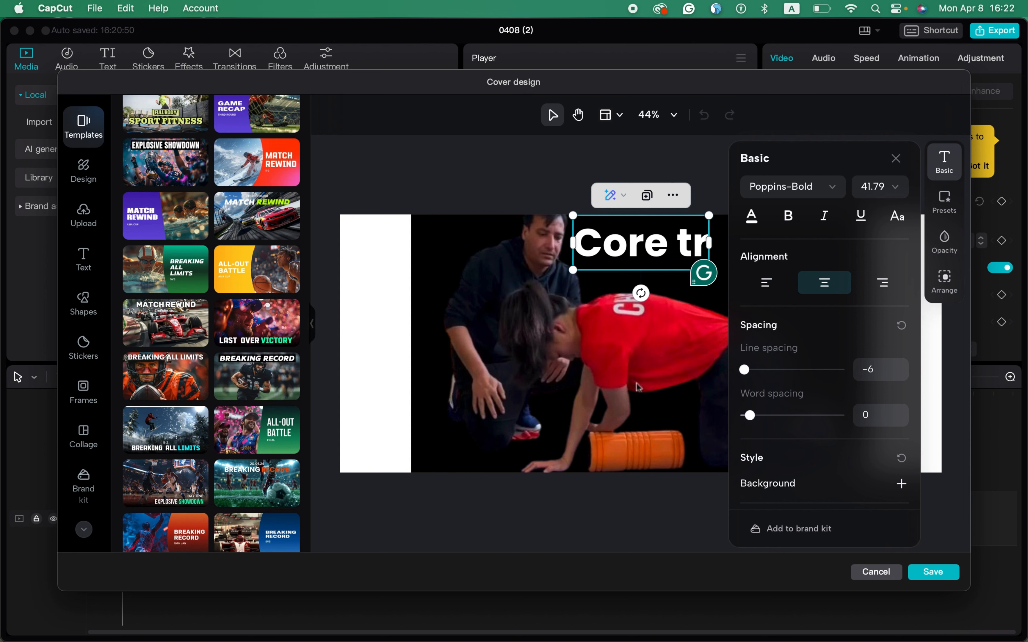
pyautogui.write('n')
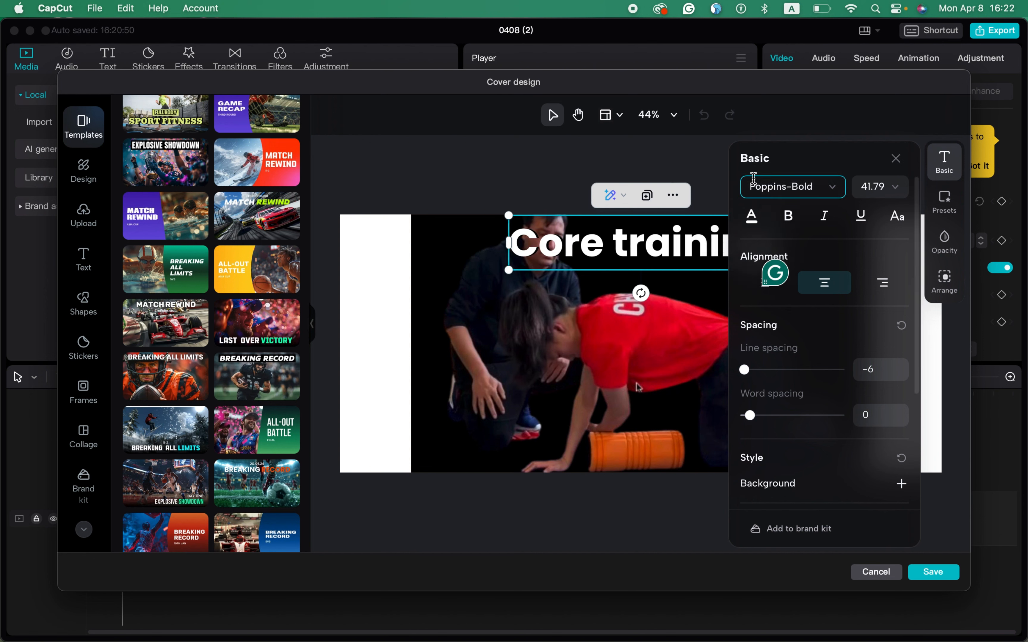
# Set the title text's shadow colour to the dark blue default colour, 204FAD
pyautogui.scroll(-5, 820, 340)
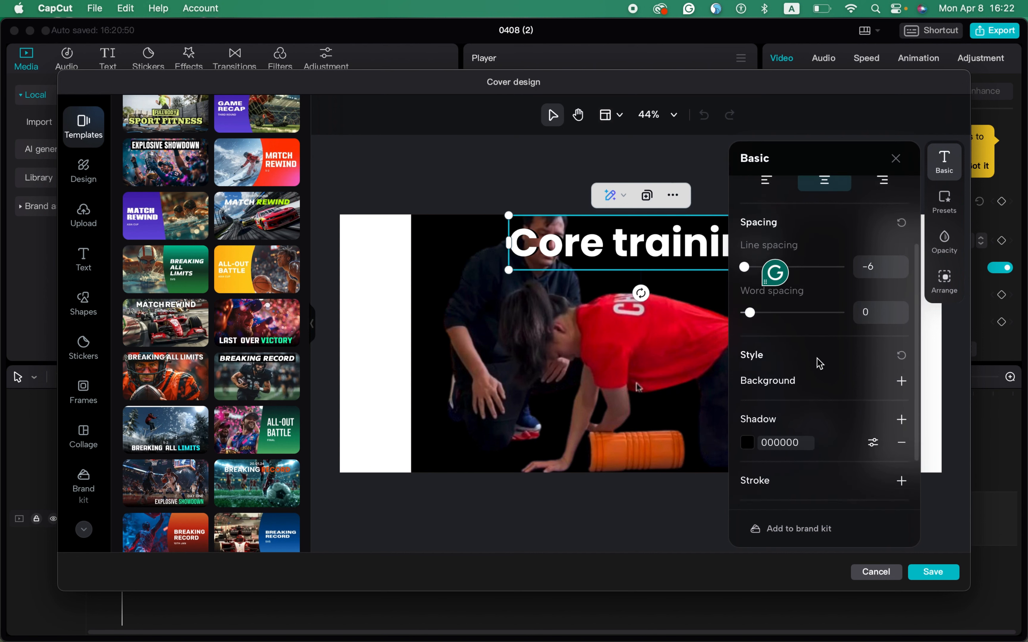
pyautogui.click(747, 426)
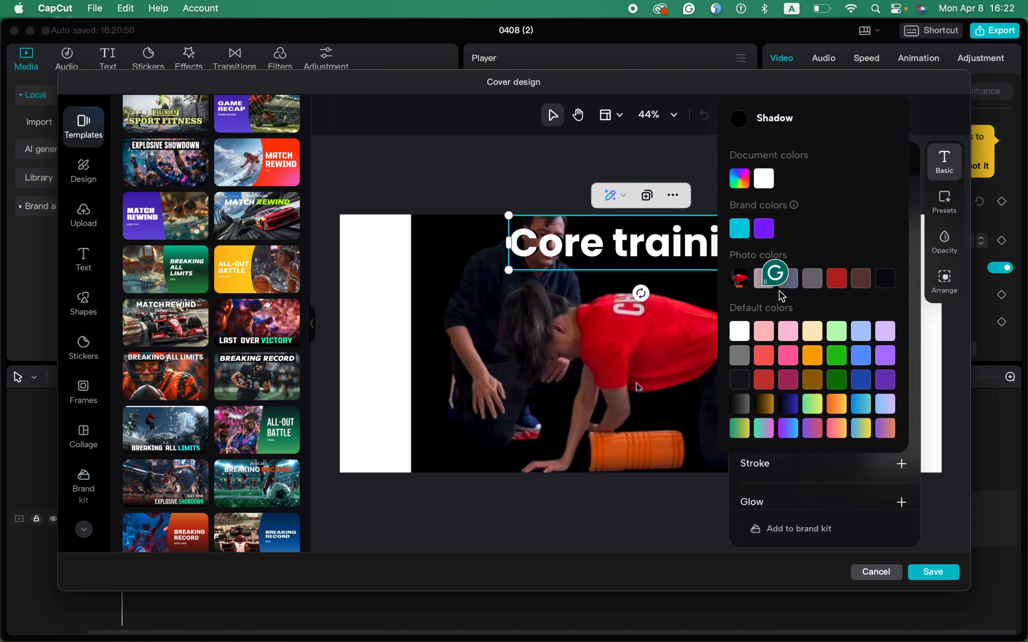
pyautogui.click(860, 383)
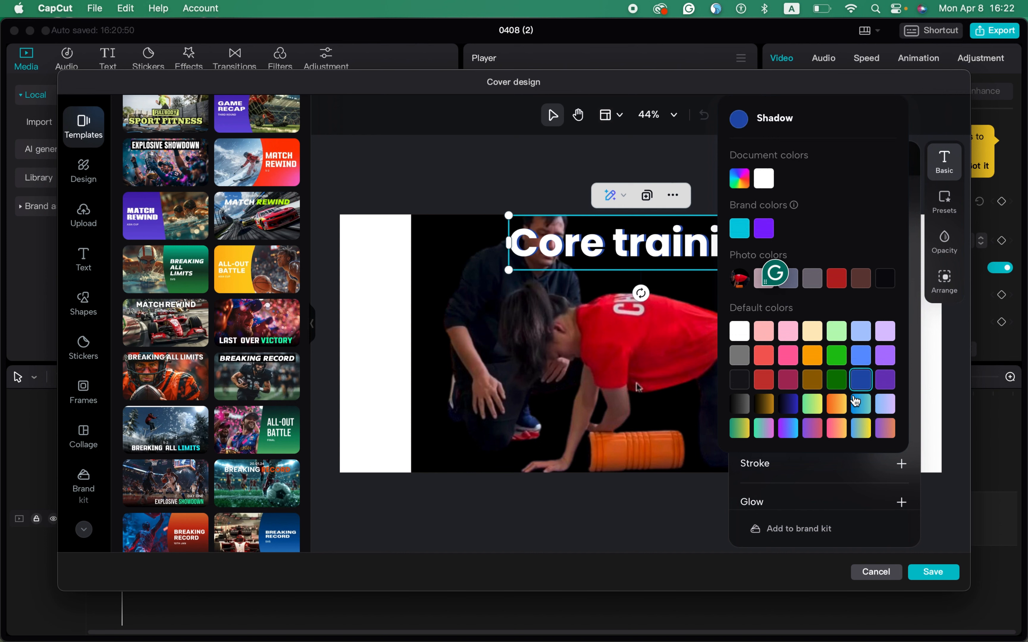
pyautogui.click(901, 464)
pyautogui.click(901, 463)
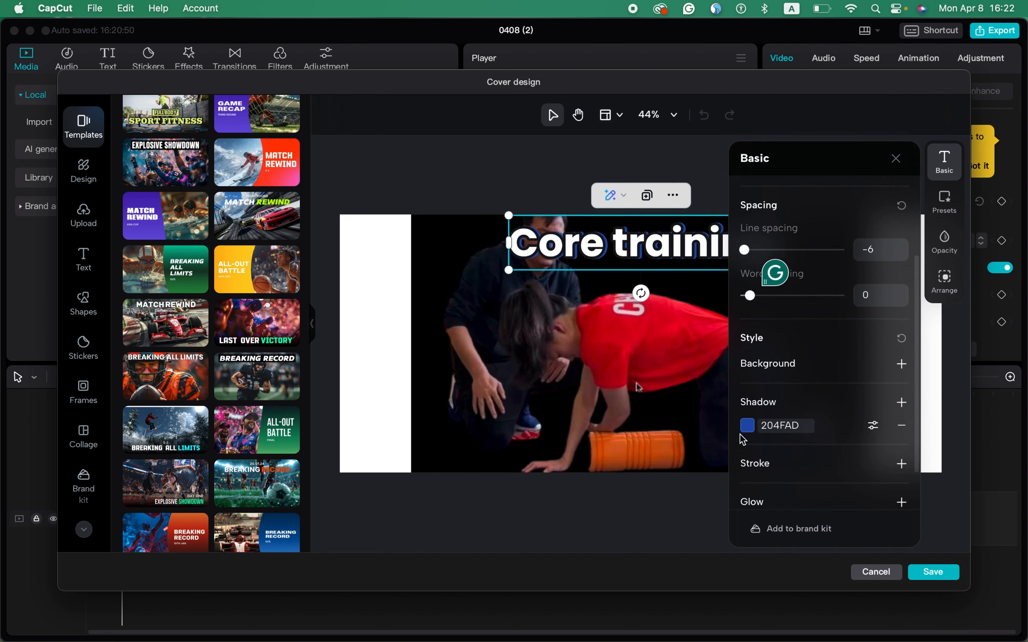
# Add a 16161D stroke to the "Core training" title and reapply the dark blue 204FAD default colour to its shadow
pyautogui.click(747, 435)
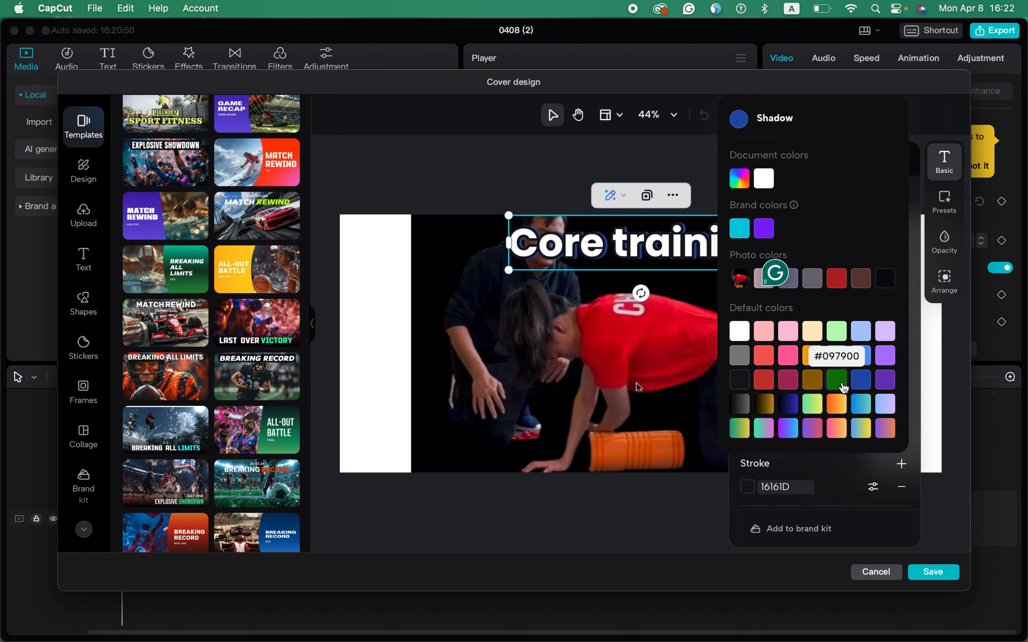
pyautogui.click(860, 385)
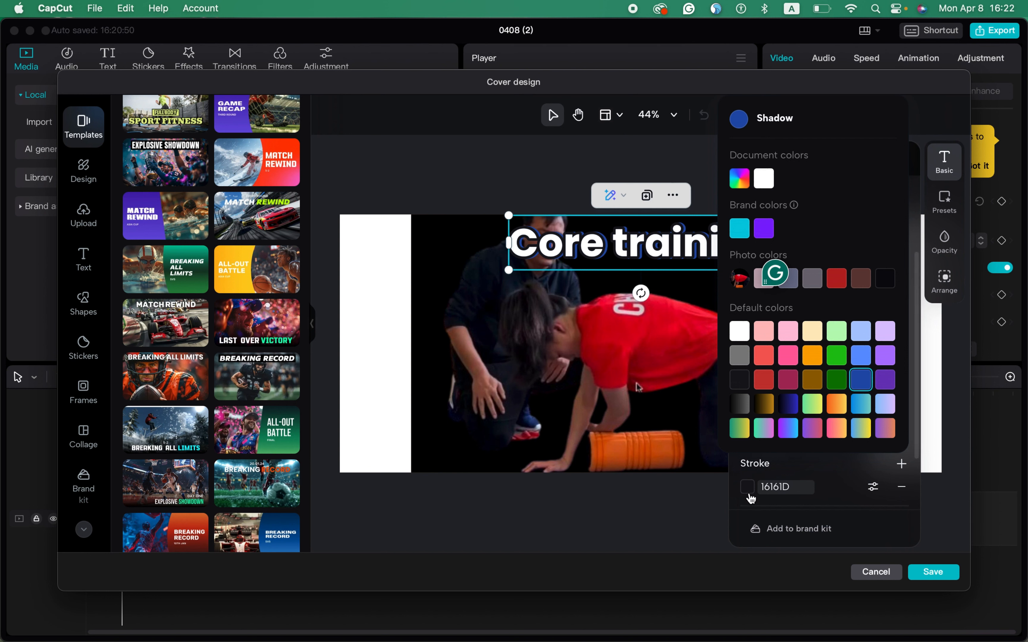
pyautogui.scroll(-2, 760, 488)
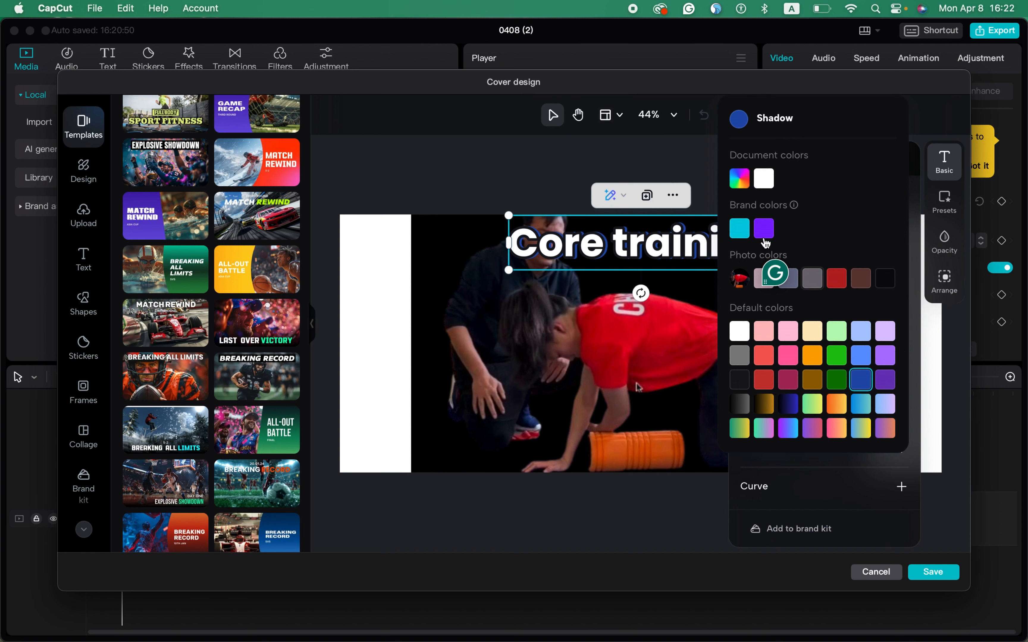
pyautogui.click(671, 167)
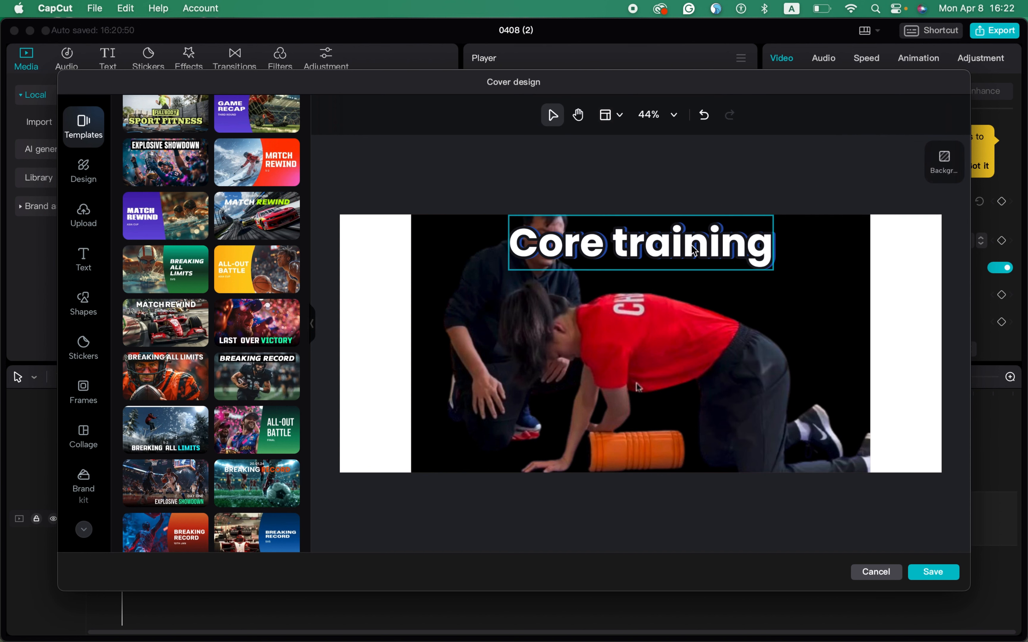
# Move the "Core training" title to the upper-right part of the photo, clear of the kneeling man's head
pyautogui.moveTo(727, 258); pyautogui.dragTo(788, 257)
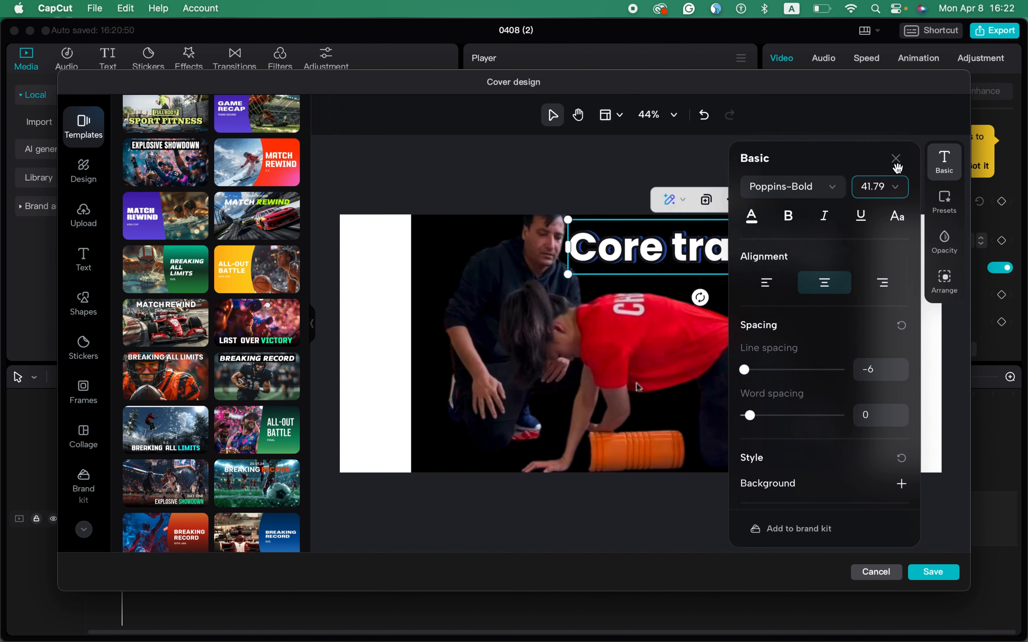
pyautogui.click(896, 159)
pyautogui.moveTo(726, 259); pyautogui.dragTo(746, 259)
# Stretch the photo to the cover's left edge and try extending it to the right edge as well
pyautogui.click(494, 344)
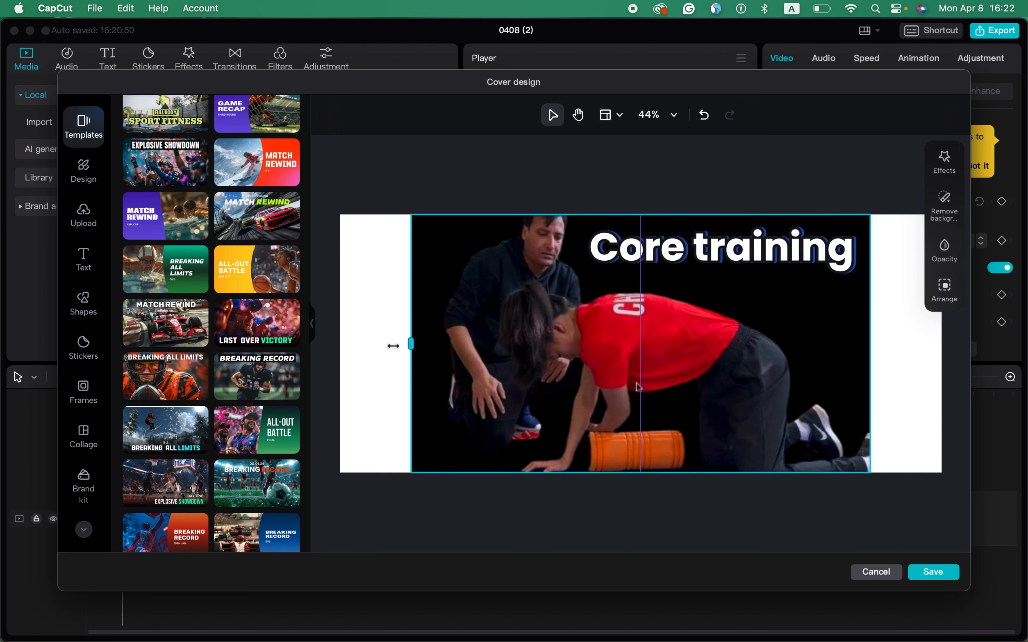
pyautogui.moveTo(393, 346); pyautogui.dragTo(340, 344)
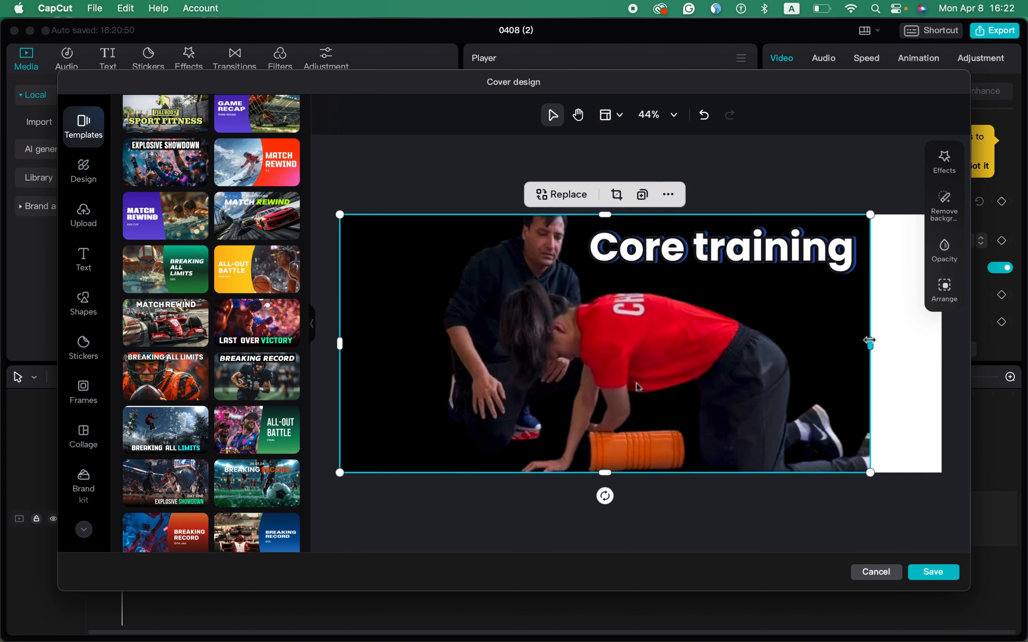
pyautogui.moveTo(869, 344); pyautogui.dragTo(941, 344)
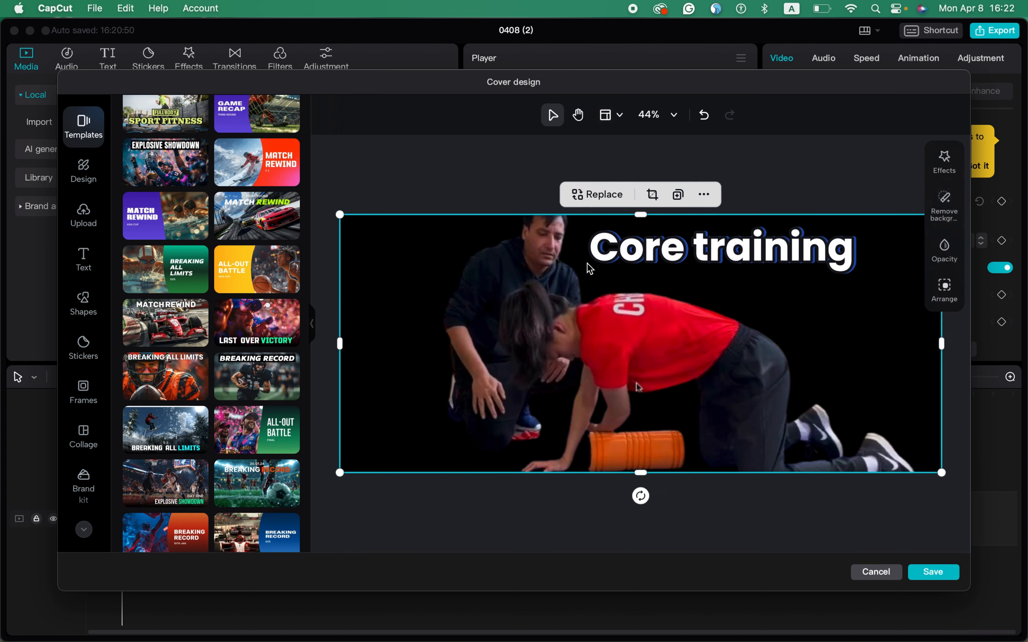
pyautogui.doubleClick(519, 295)
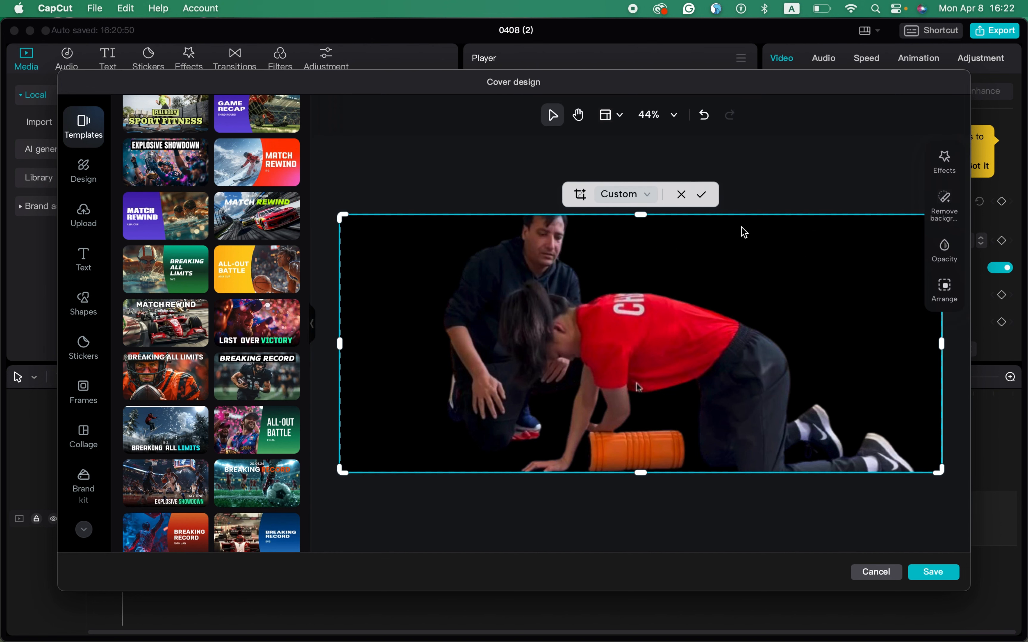
pyautogui.click(704, 115)
# Try to copy the "Core training" title, and reopen its basic text settings
pyautogui.click(749, 251)
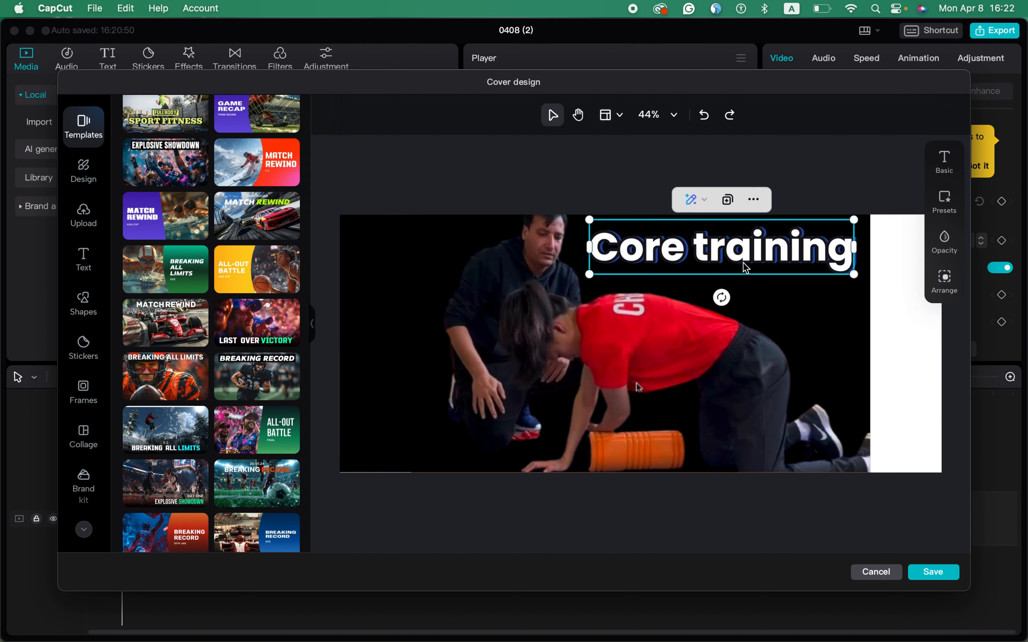
pyautogui.click(745, 273)
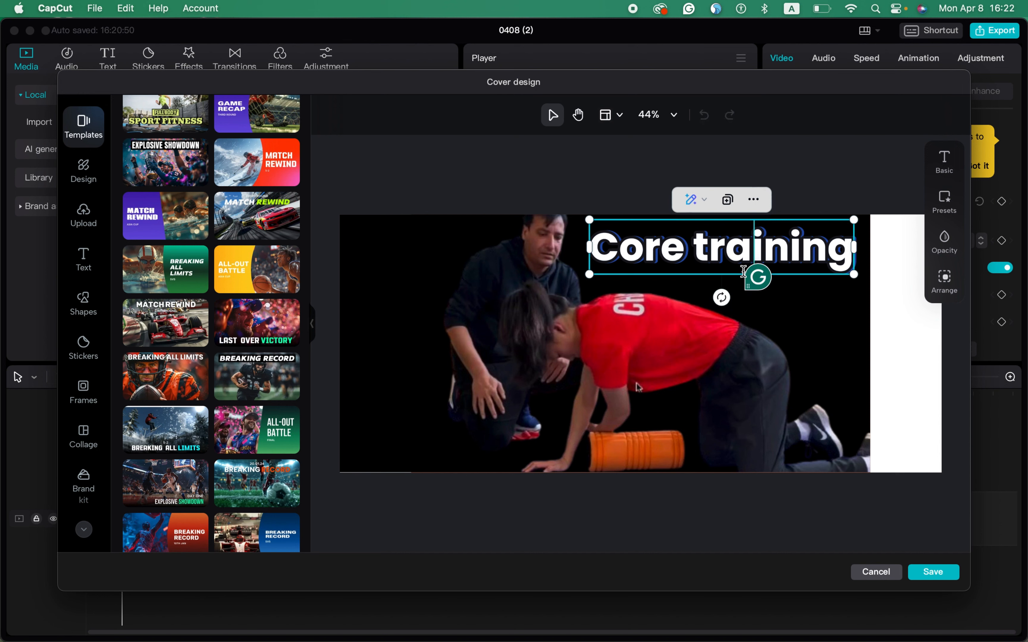
pyautogui.press('super+c')
pyautogui.click(668, 160)
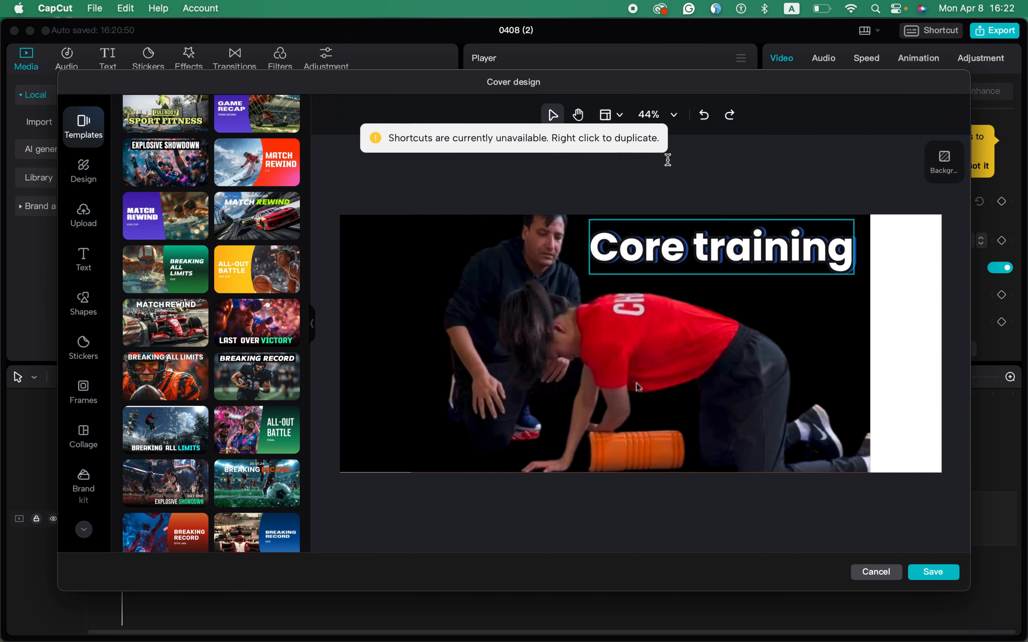
pyautogui.click(820, 297)
pyautogui.click(839, 237)
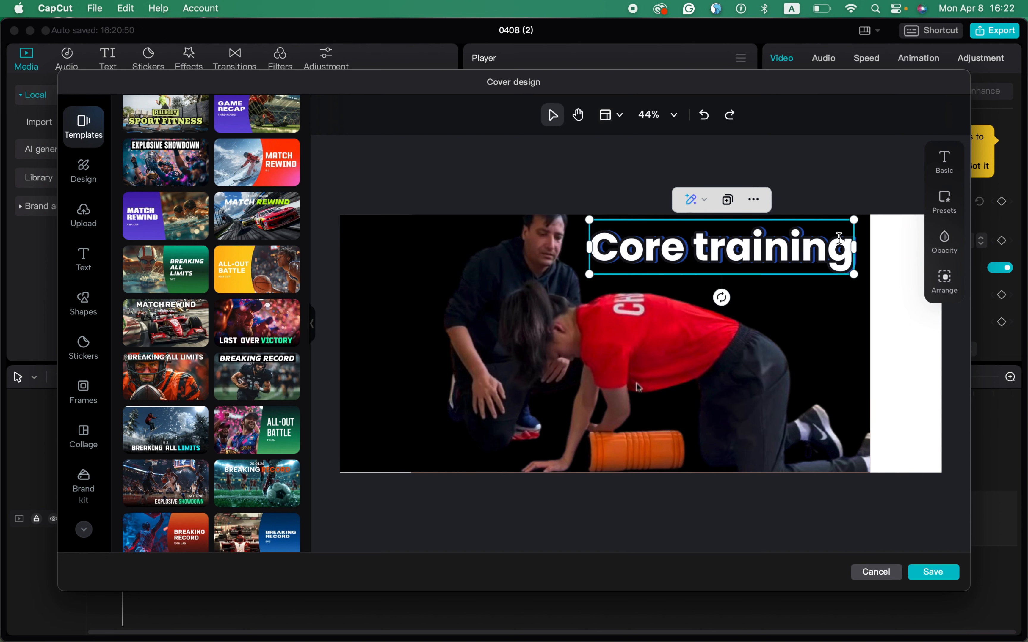
pyautogui.click(945, 161)
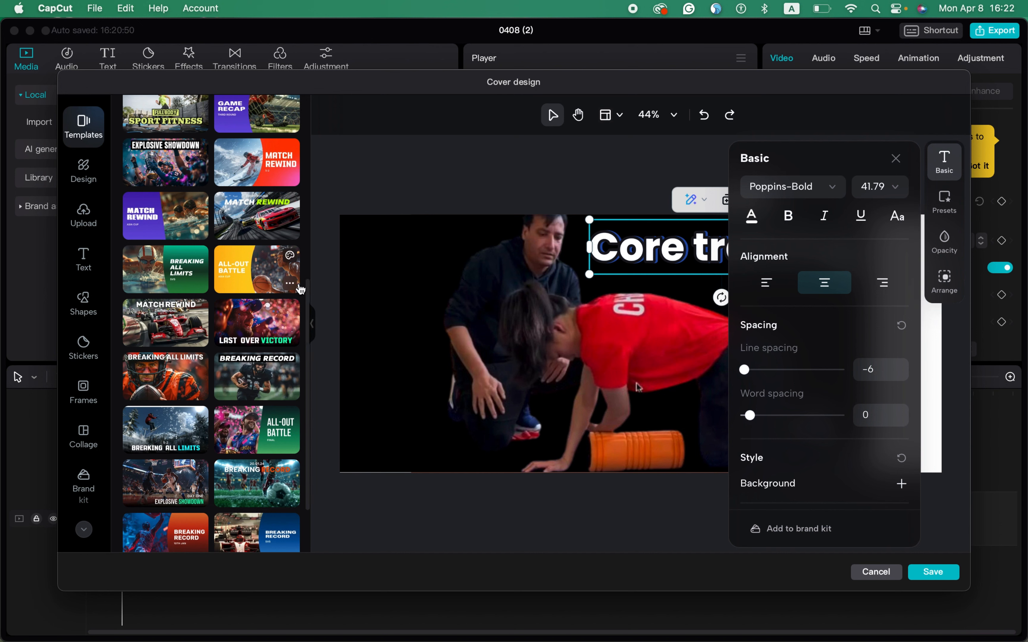
# Add a new title text to the cover and move it over the lower-left part of the photo
pyautogui.click(86, 265)
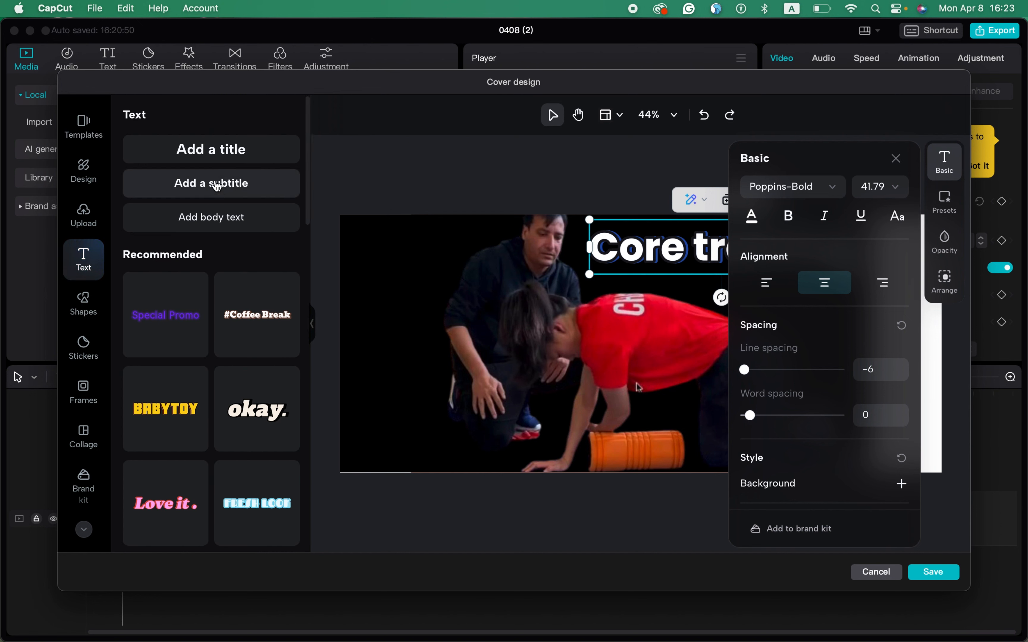
pyautogui.click(221, 160)
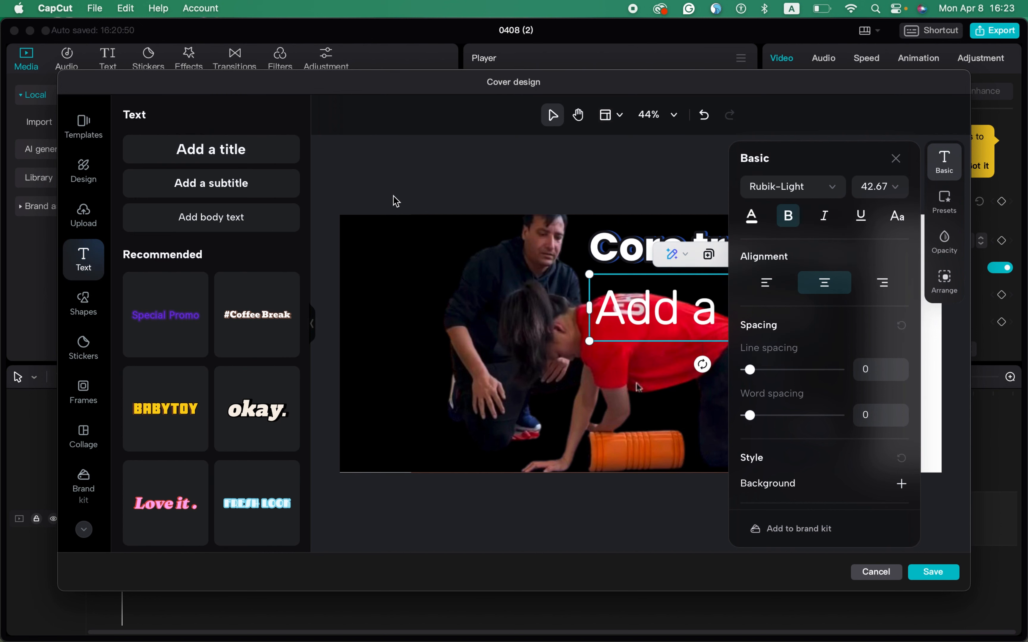
pyautogui.moveTo(667, 345); pyautogui.dragTo(442, 388)
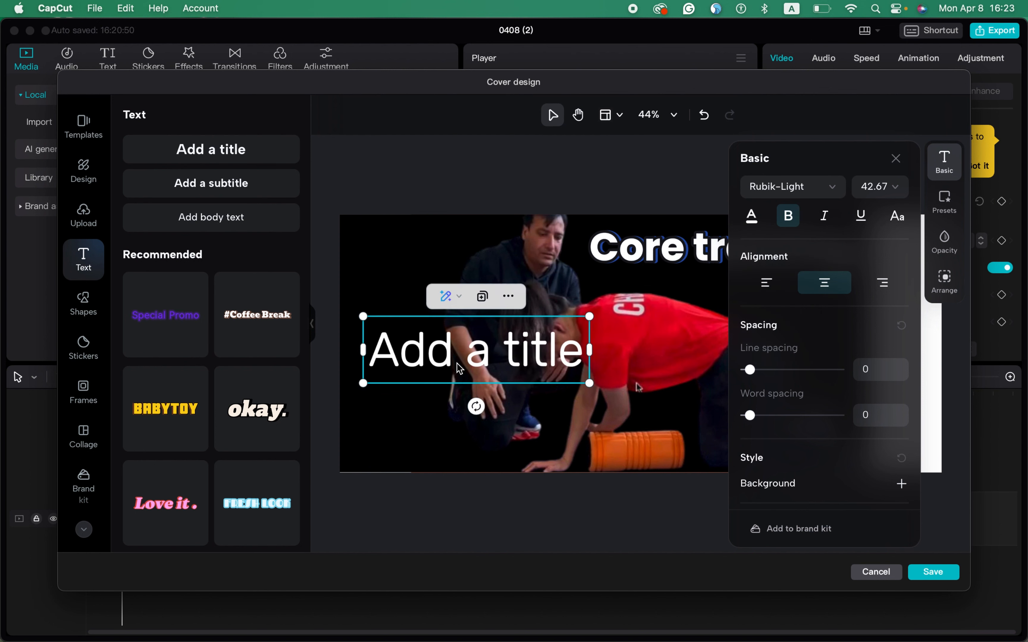
# Replace the new title's placeholder text with "Boost your core" and widen its text box
pyautogui.doubleClick(457, 364)
pyautogui.tripleClick(457, 364)
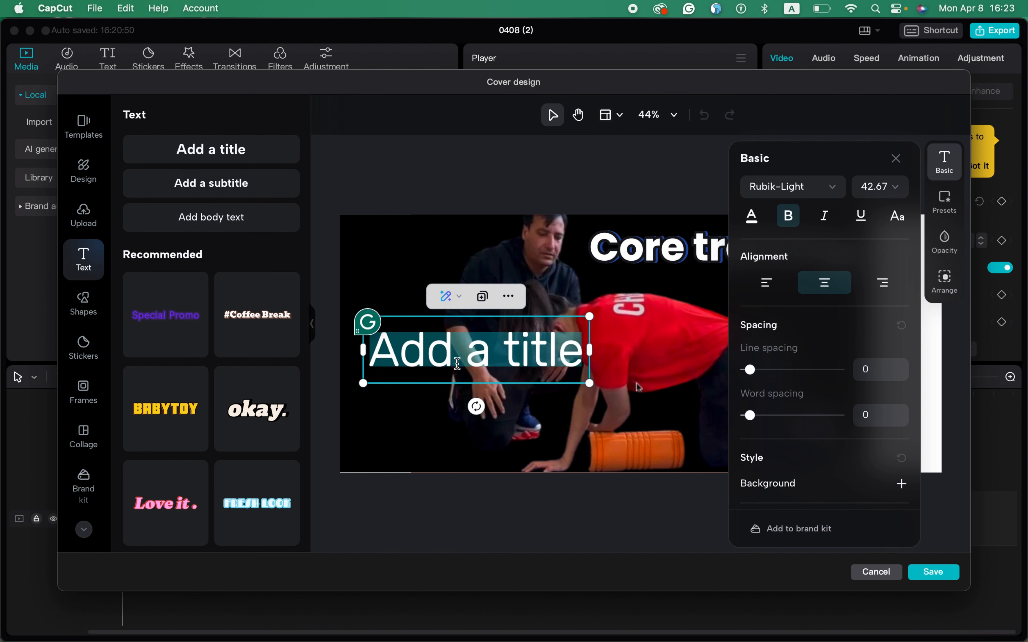
pyautogui.write('Boo')
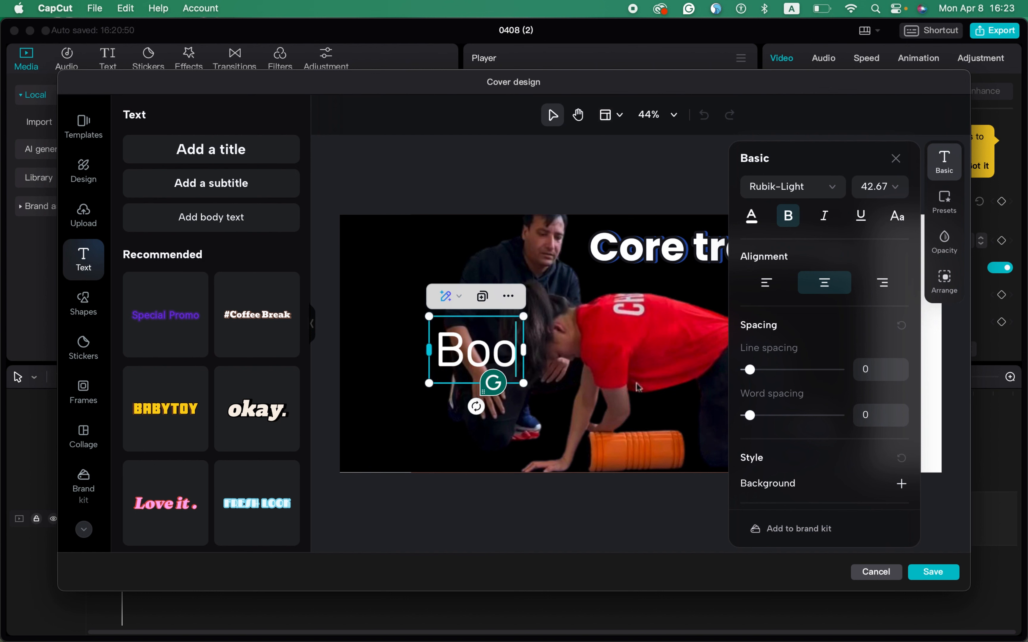
pyautogui.write('st your')
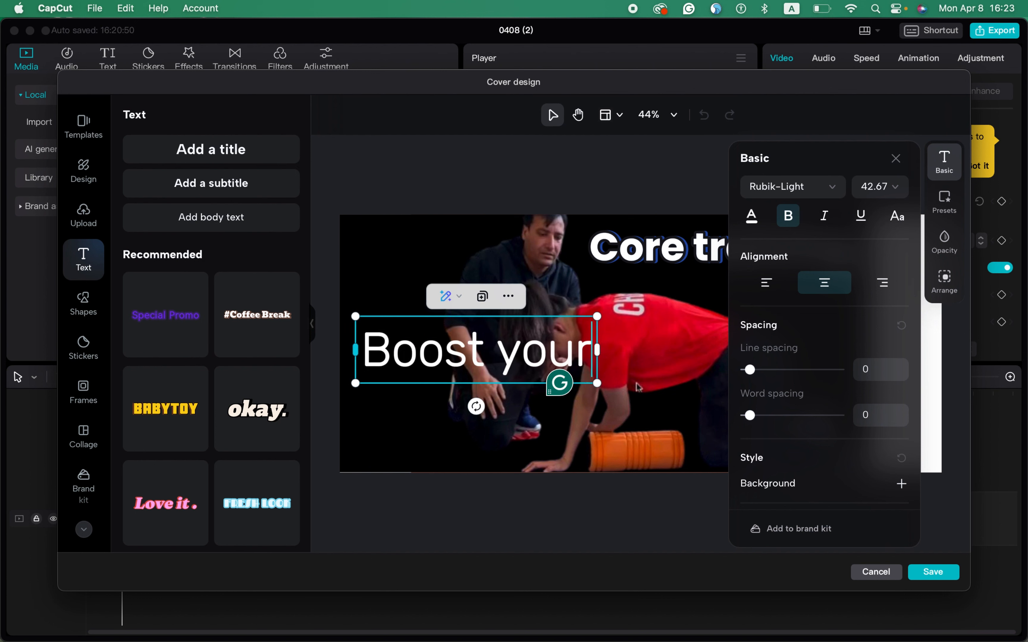
pyautogui.write(' core')
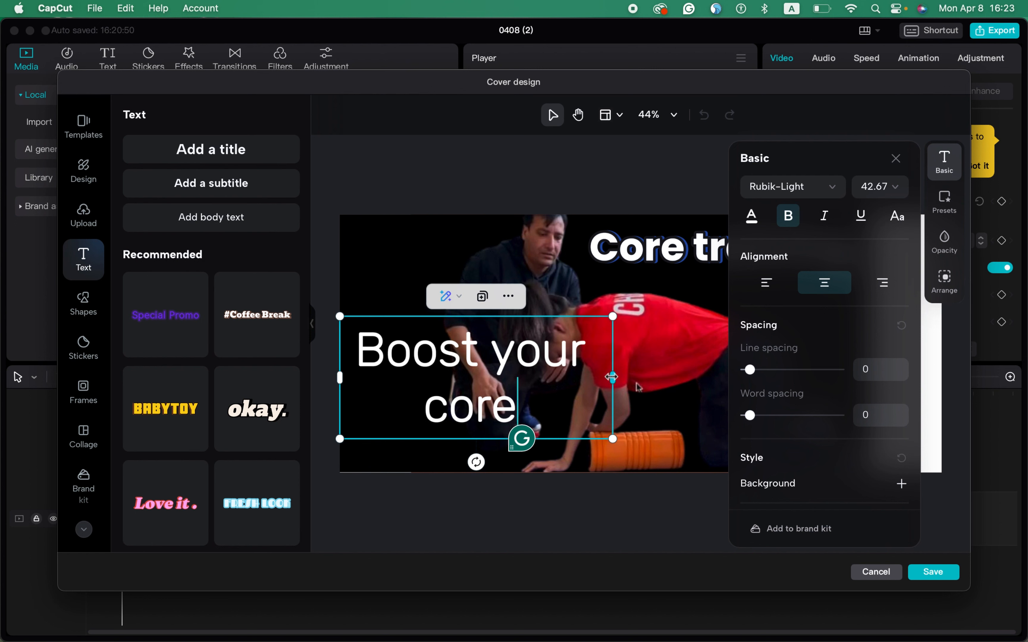
pyautogui.moveTo(612, 377); pyautogui.dragTo(691, 352)
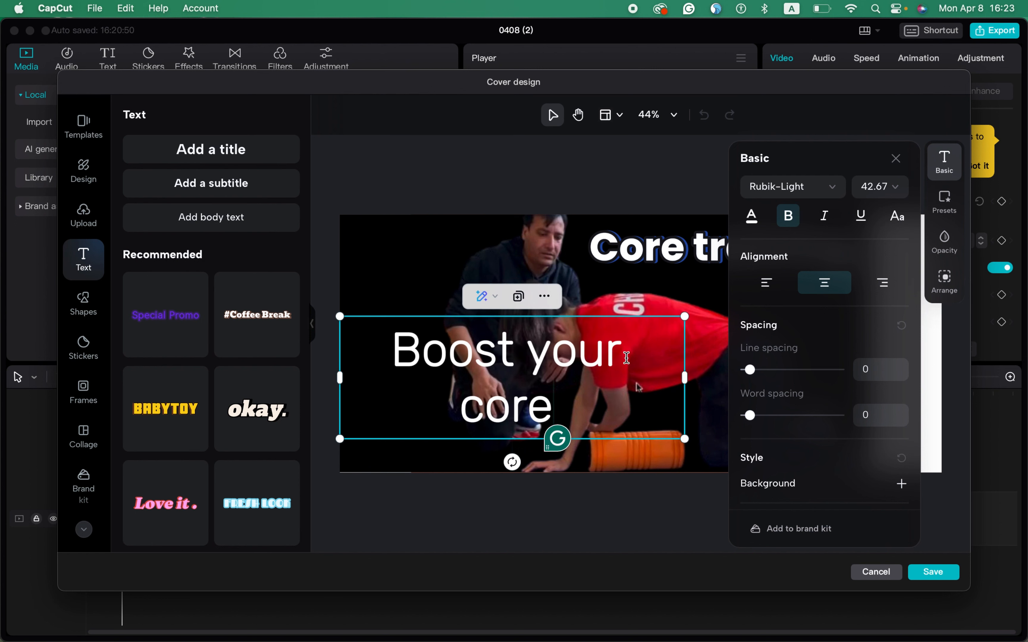
# Set the font size of the whole "Boost your core" text to 24
pyautogui.press('super+a')
pyautogui.click(899, 190)
pyautogui.click(899, 190)
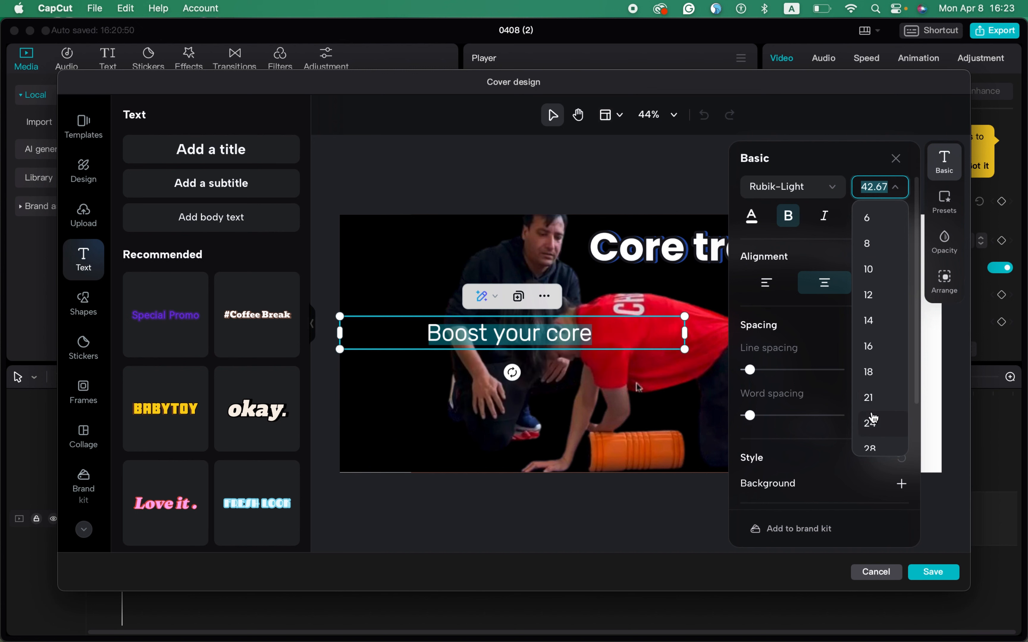
pyautogui.click(871, 422)
pyautogui.click(489, 251)
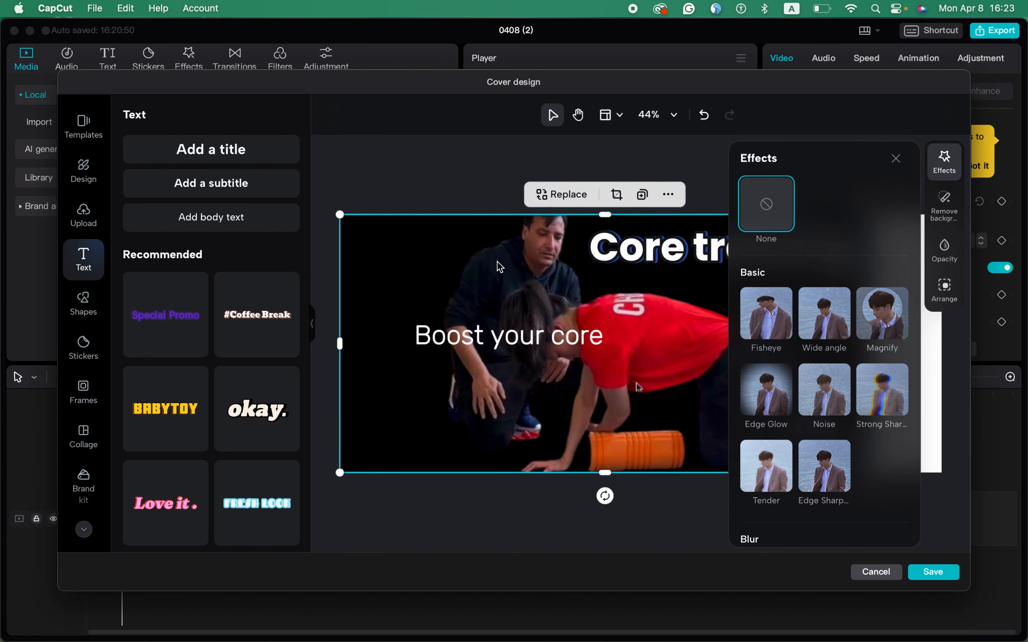
pyautogui.click(896, 163)
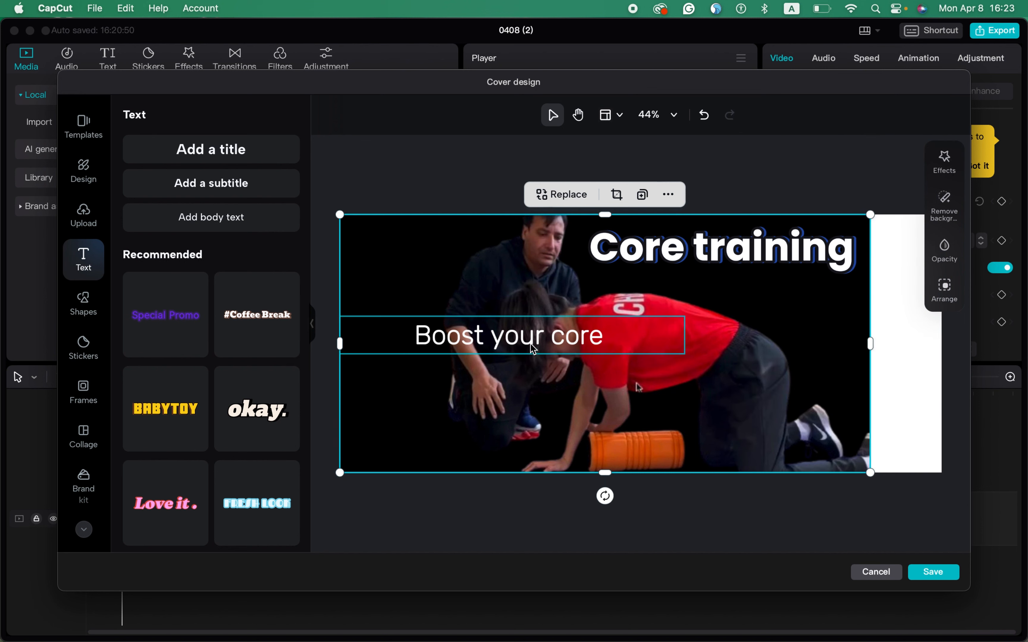
# Narrow the "Boost your core" text box and move it into the cover's lower-left corner
pyautogui.moveTo(530, 346); pyautogui.dragTo(511, 412)
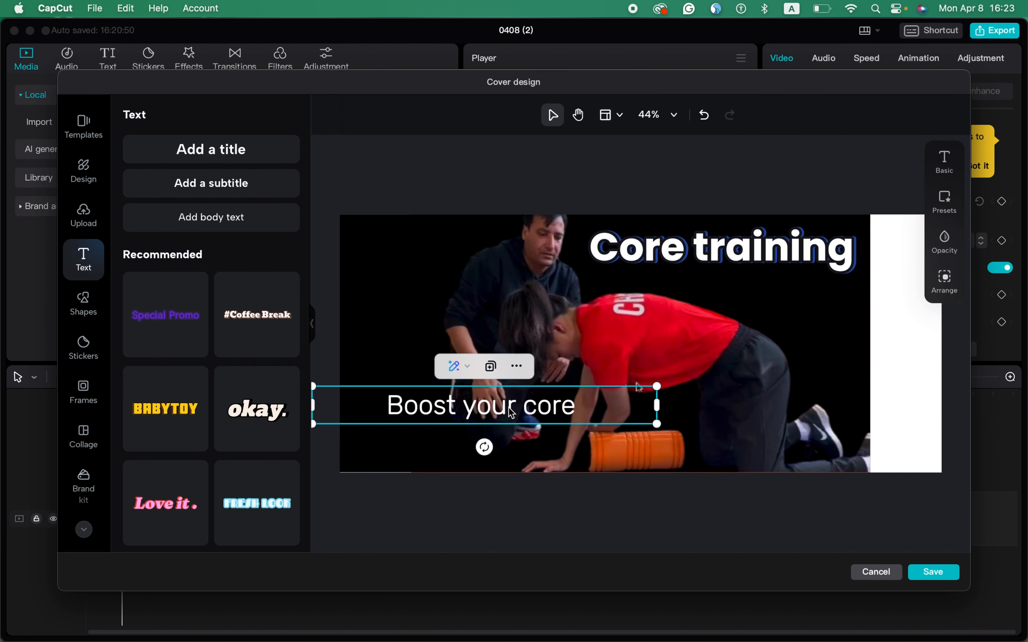
pyautogui.click(518, 368)
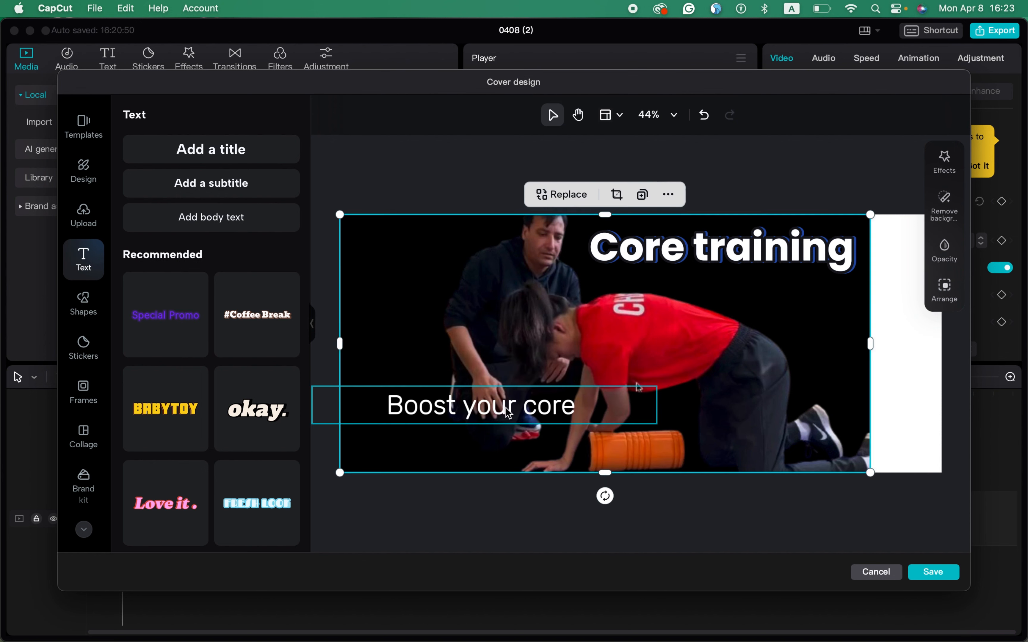
pyautogui.moveTo(507, 412); pyautogui.dragTo(591, 421)
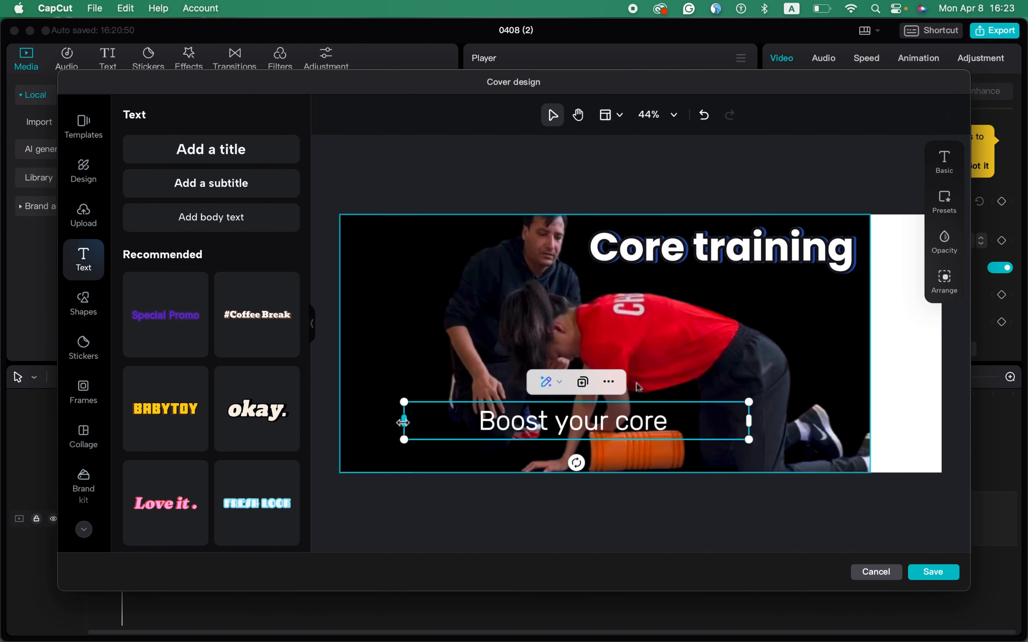
pyautogui.moveTo(404, 421); pyautogui.dragTo(513, 431)
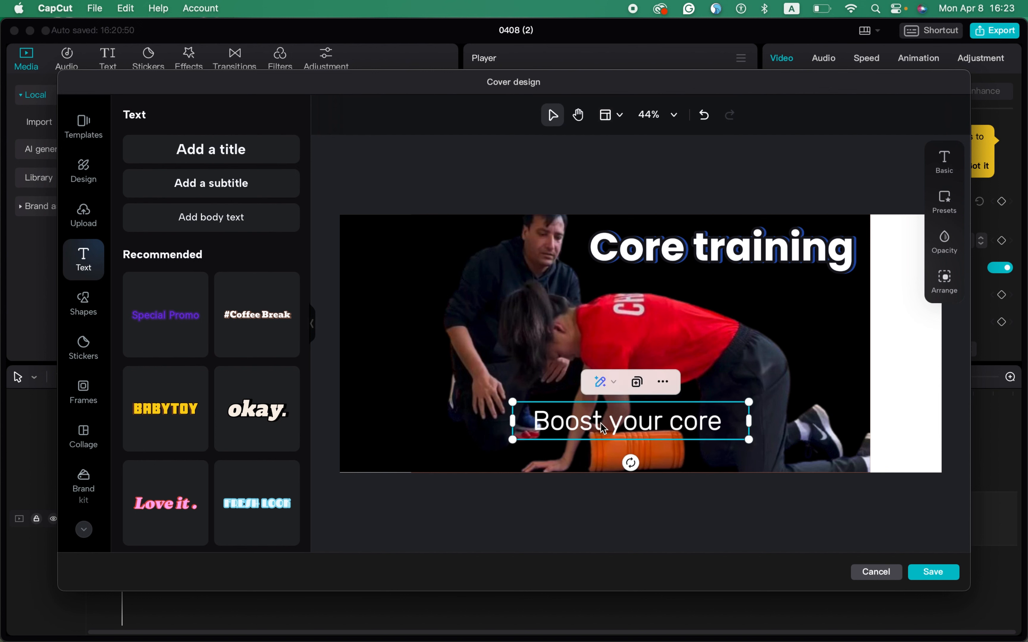
pyautogui.moveTo(580, 428); pyautogui.dragTo(430, 450)
# Add a white (FFFFFF) shadow to the whole "Boost your core" text
pyautogui.doubleClick(430, 450)
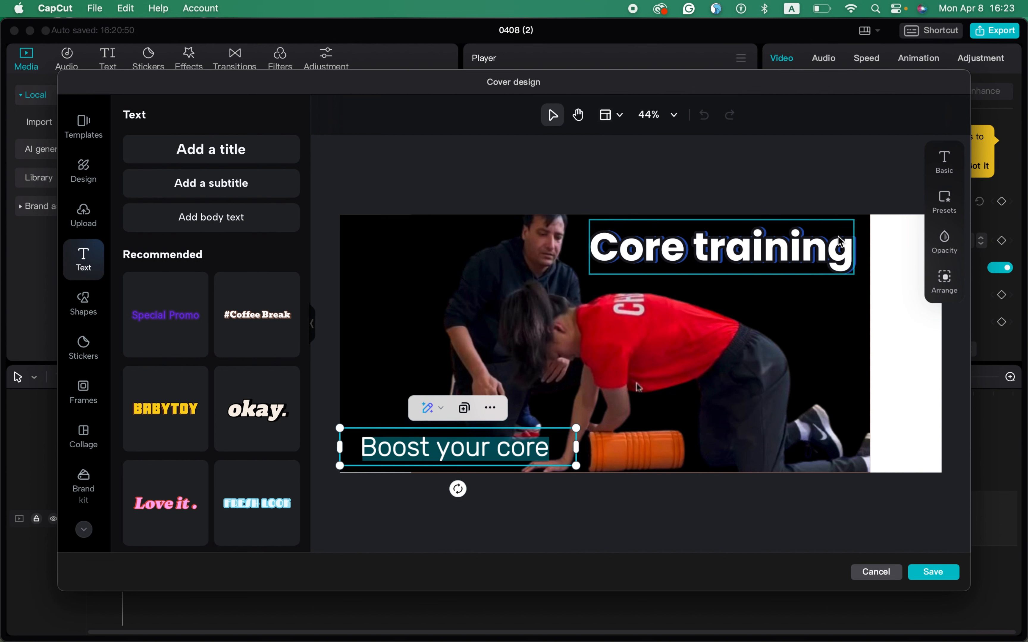
pyautogui.click(943, 163)
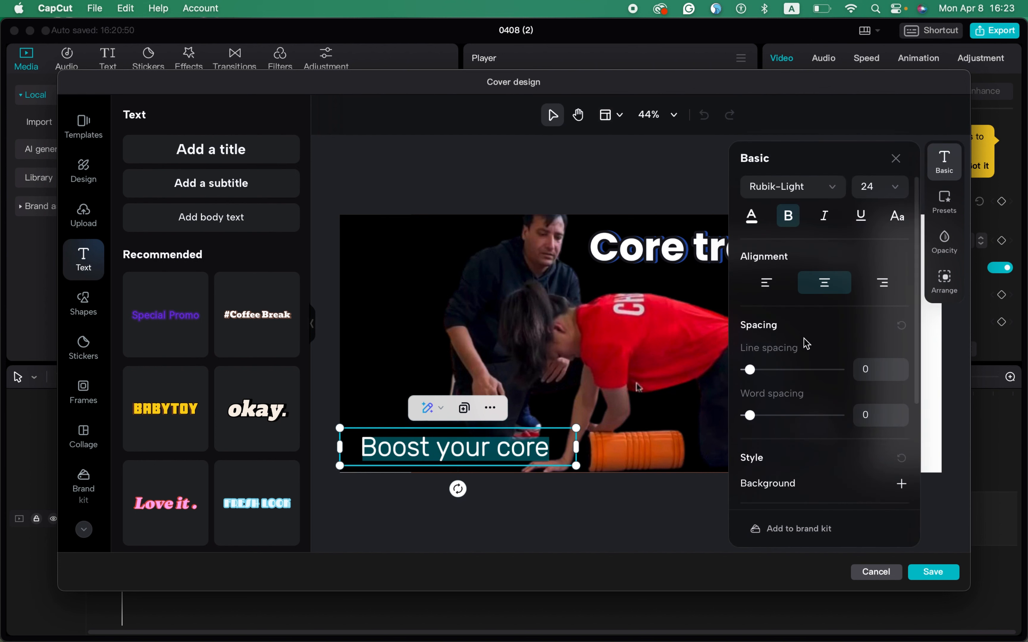
pyautogui.scroll(-5, 806, 343)
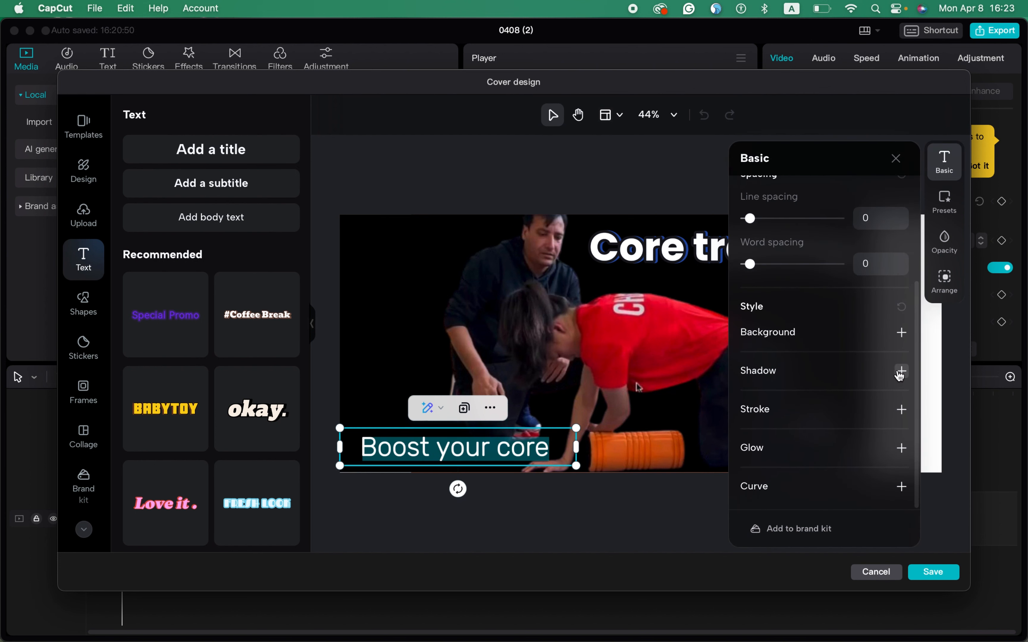
pyautogui.click(900, 372)
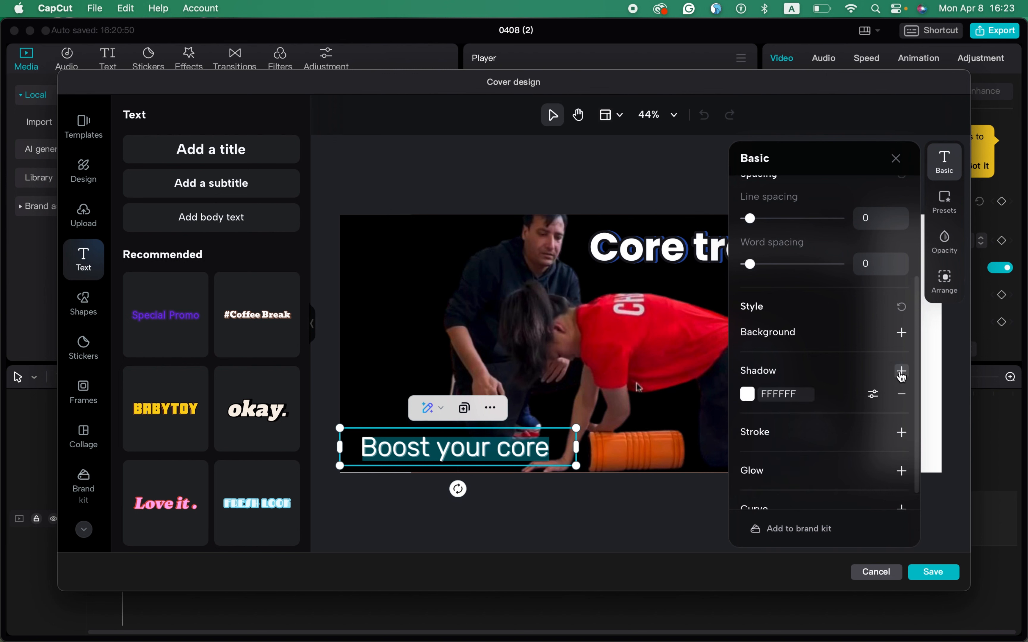
pyautogui.click(749, 395)
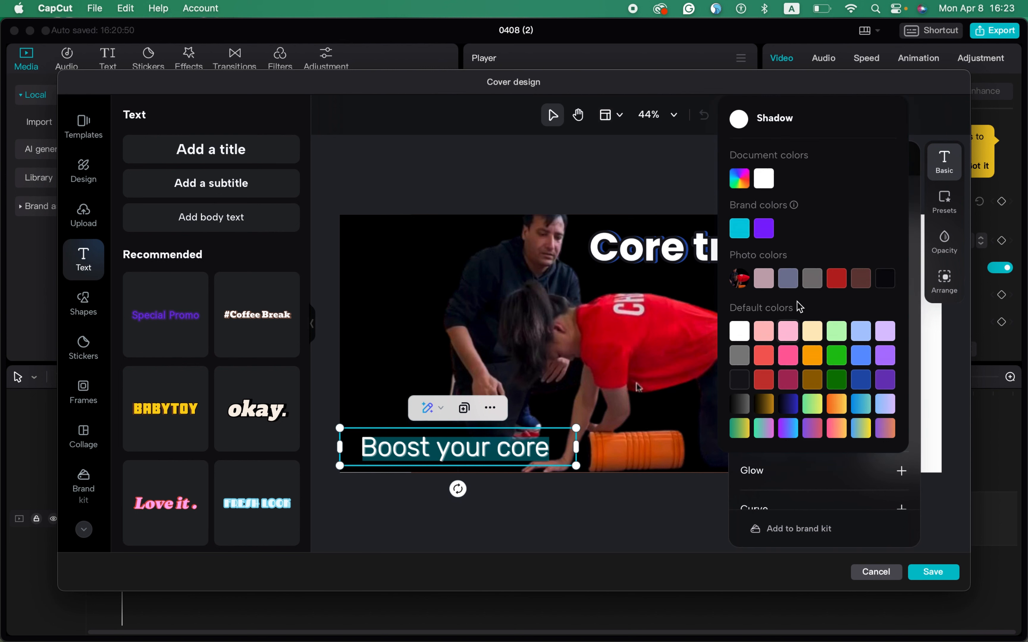
pyautogui.click(739, 178)
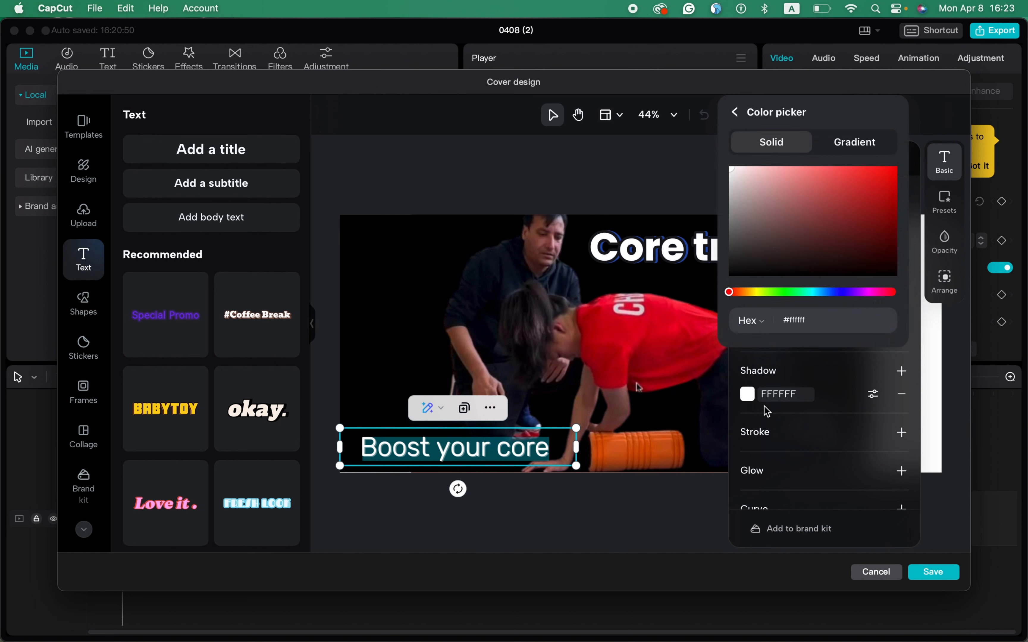
pyautogui.click(754, 465)
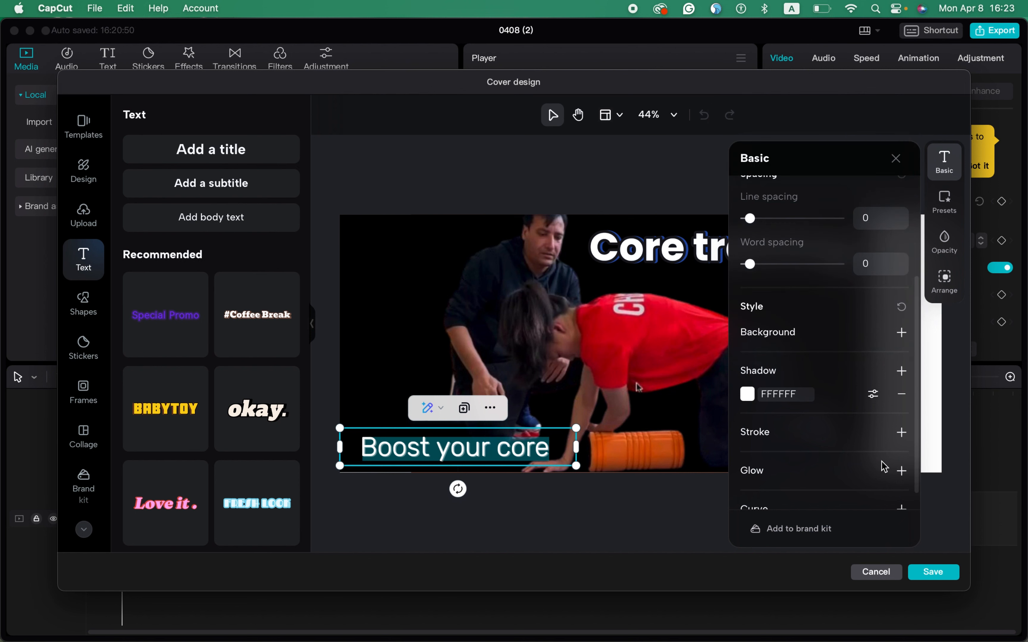
# Add a glow in the default medium green to the "Boost your core" text and save the cover design
pyautogui.click(901, 471)
pyautogui.click(748, 493)
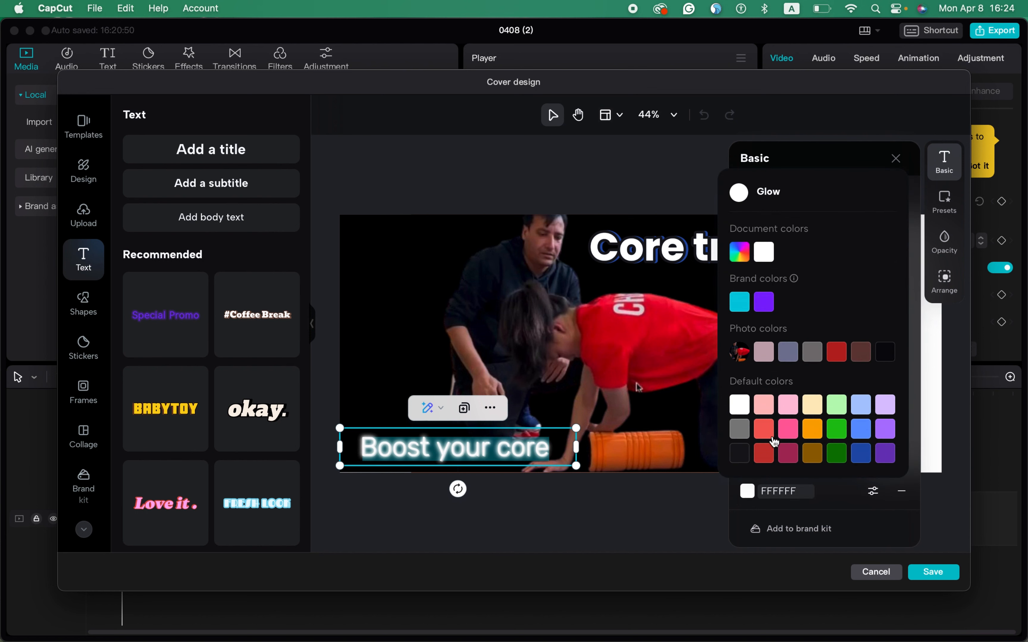
pyautogui.click(836, 429)
pyautogui.click(935, 573)
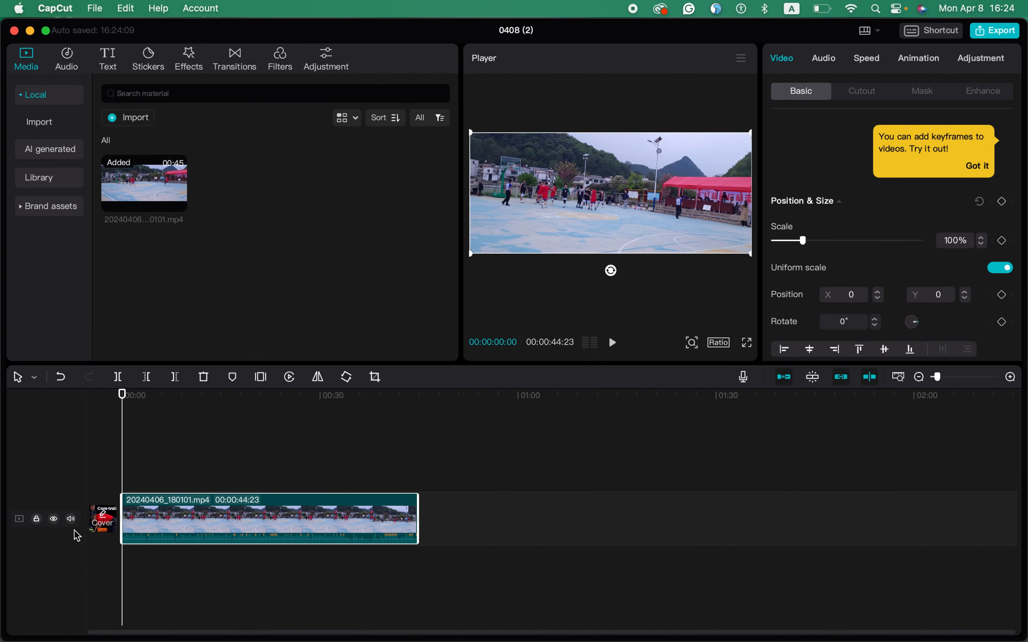
# Export the video with its title changed to "game32)", keeping the 4K, H.264, mov and 30fps settings
pyautogui.click(995, 31)
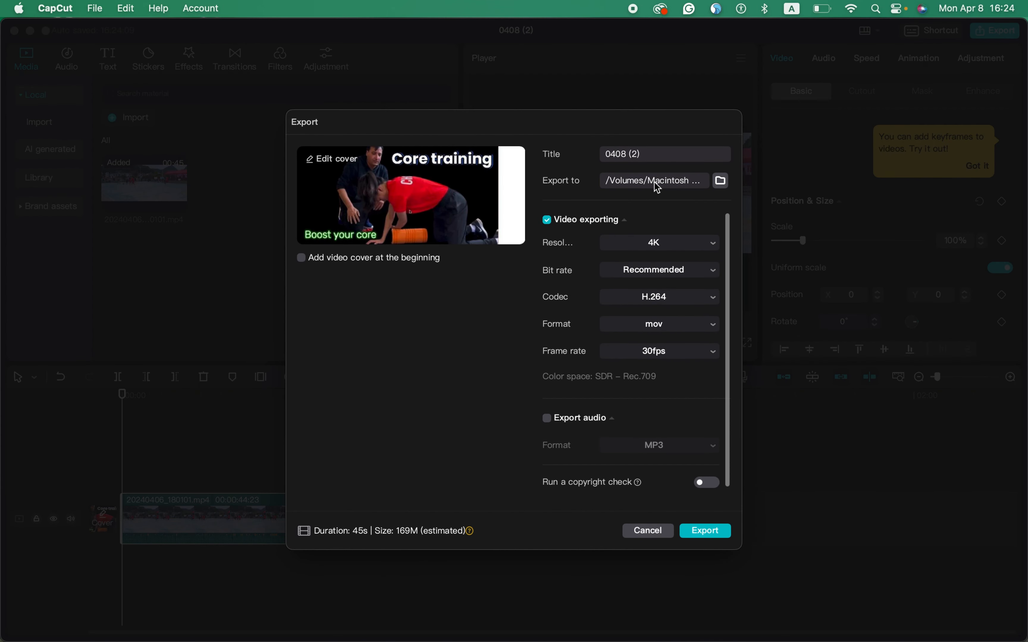
pyautogui.press('super+shift+Left')
pyautogui.write('game32')
pyautogui.click(713, 536)
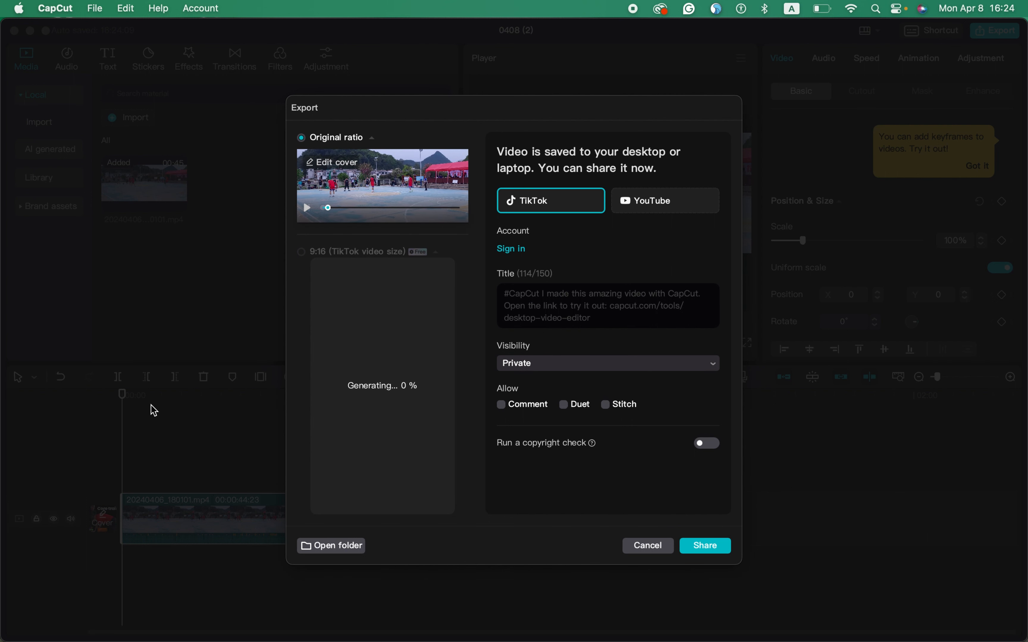
# Switch to Finder and open the exported "game32)" folder on Macintosh HD, inside SOCIAL MEDIA EDITED VIDEOS > EDITED
pyautogui.click(68, 627)
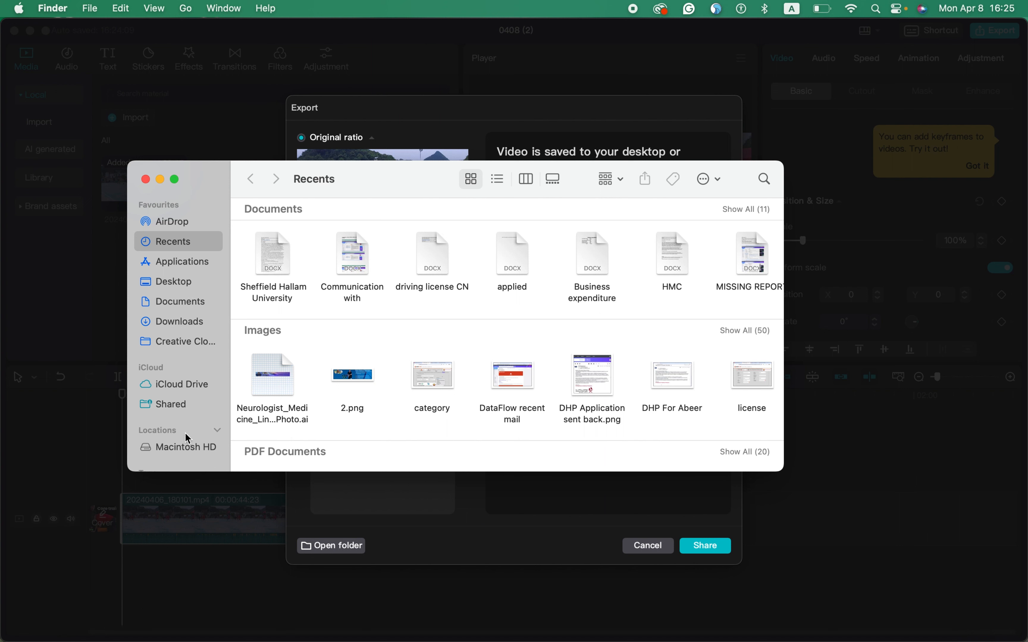
pyautogui.click(187, 448)
pyautogui.scroll(-5, 387, 340)
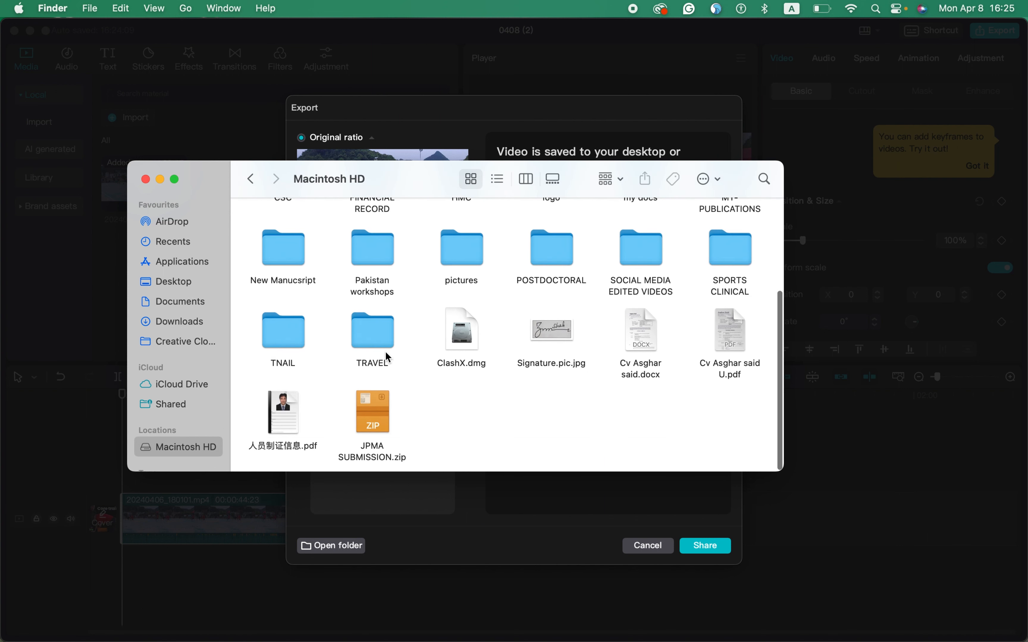
pyautogui.doubleClick(654, 264)
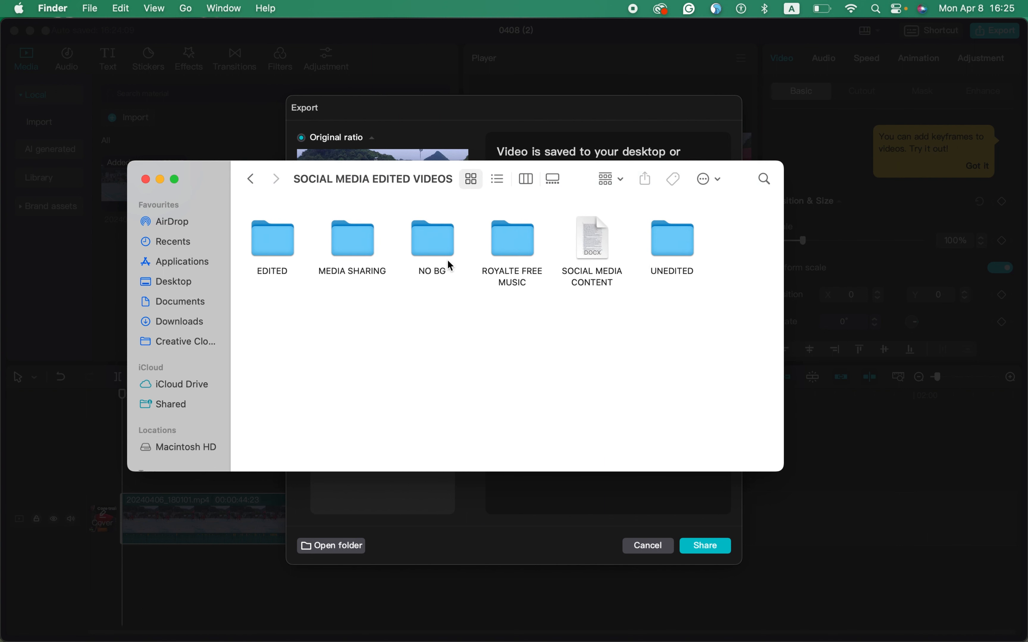
pyautogui.click(273, 248)
pyautogui.doubleClick(273, 248)
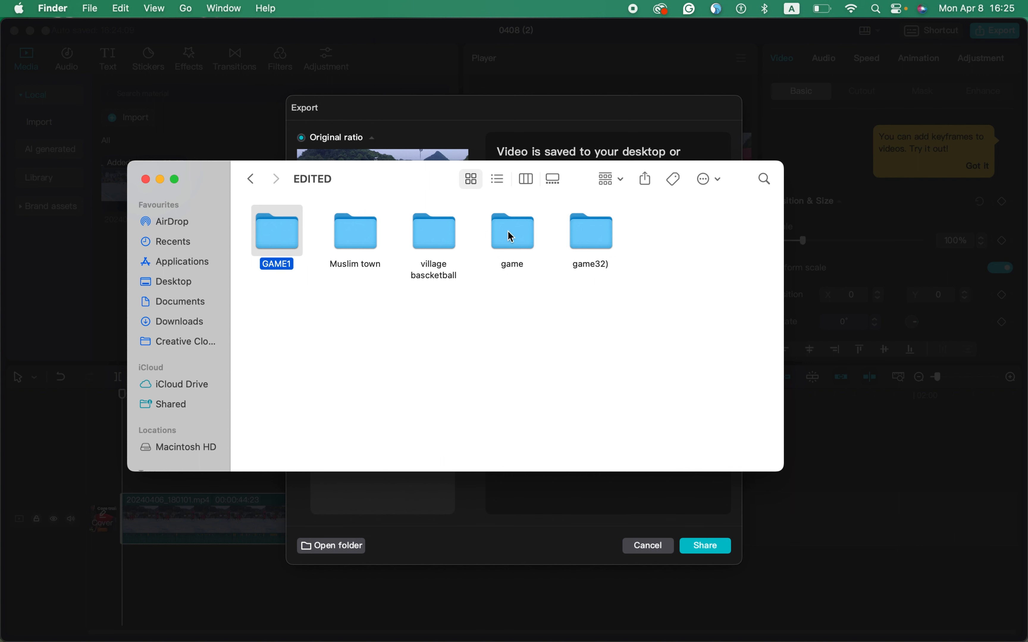
pyautogui.doubleClick(589, 239)
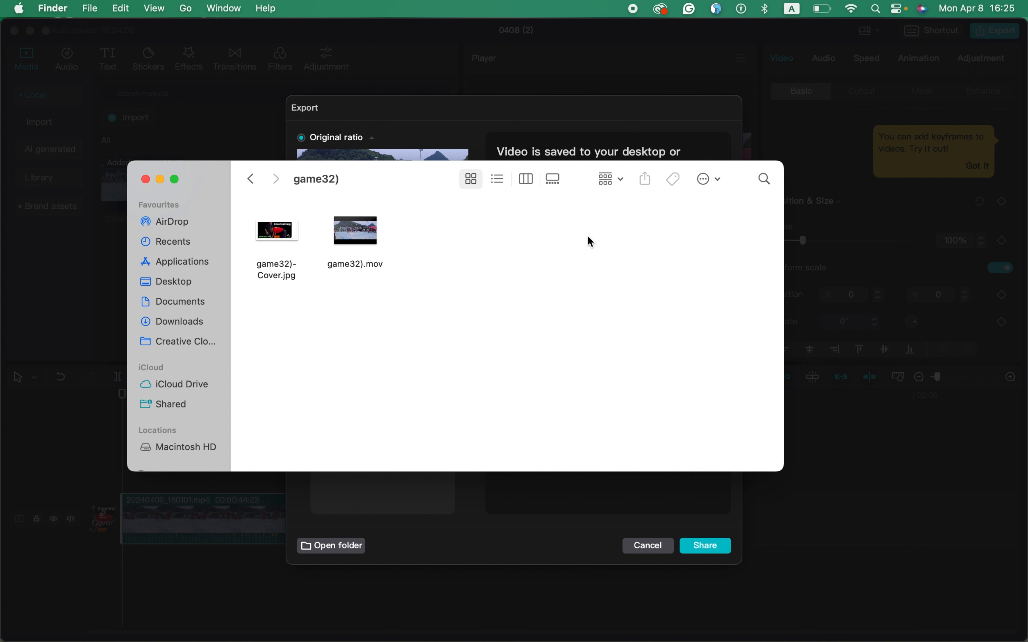
# Open game32)-Cover.jpg in Preview and view the exported cover in full screen
pyautogui.doubleClick(261, 234)
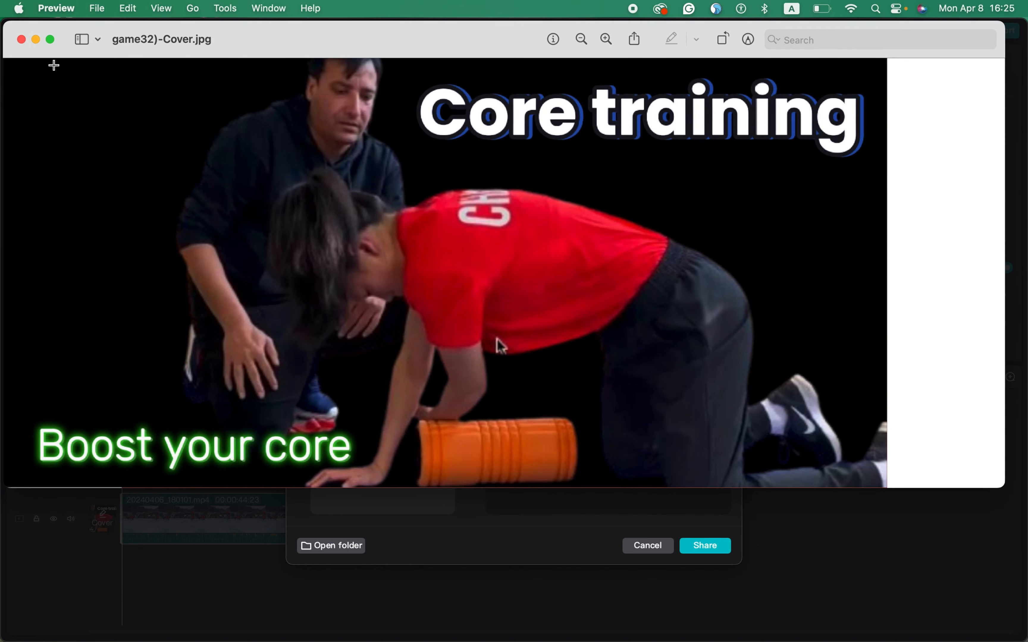
pyautogui.click(53, 39)
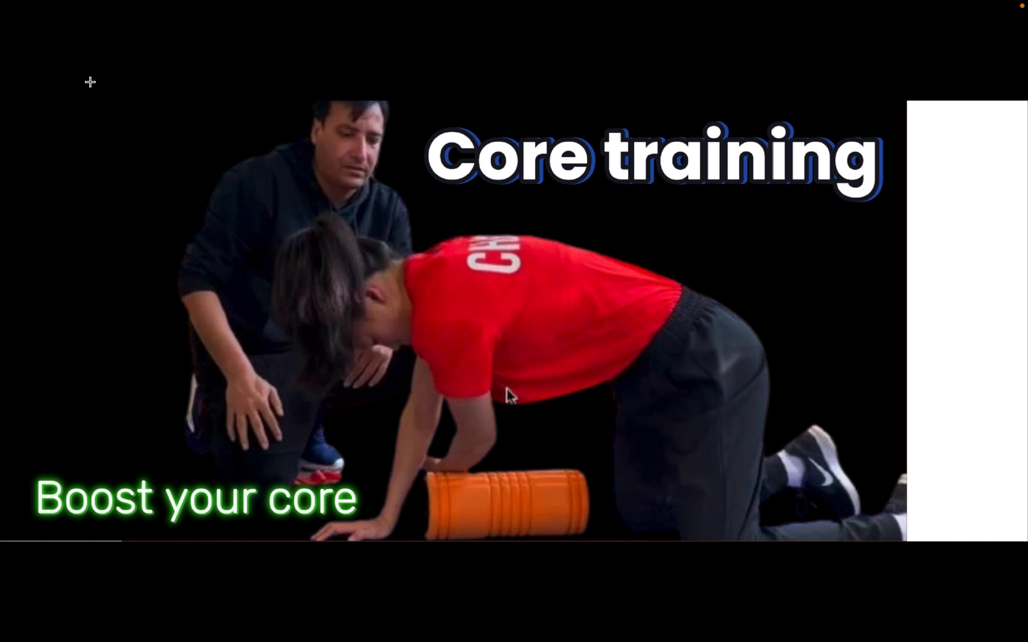
pyautogui.moveTo(4, 2)
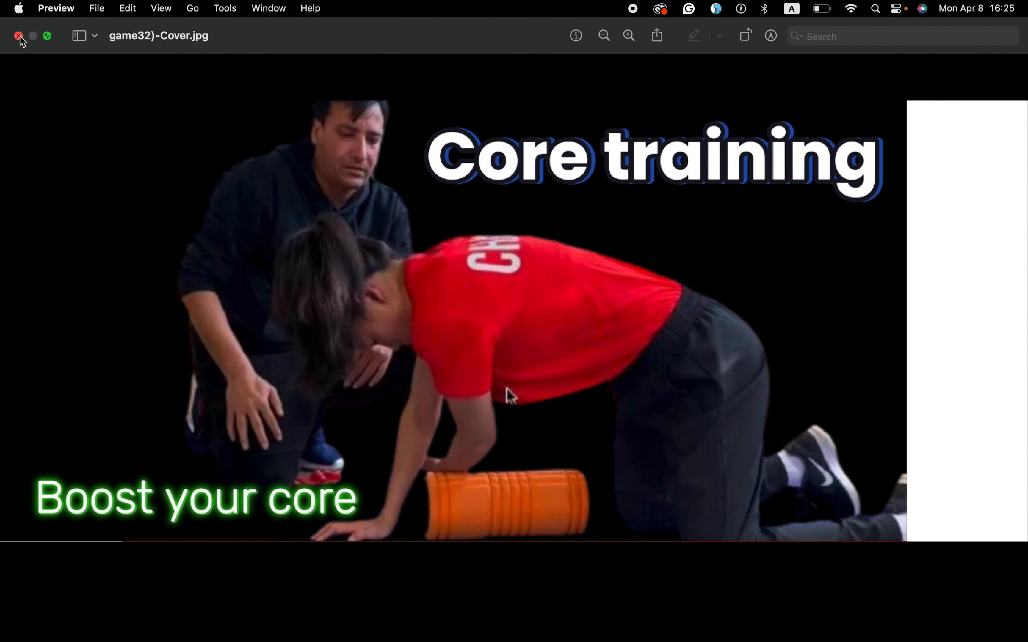